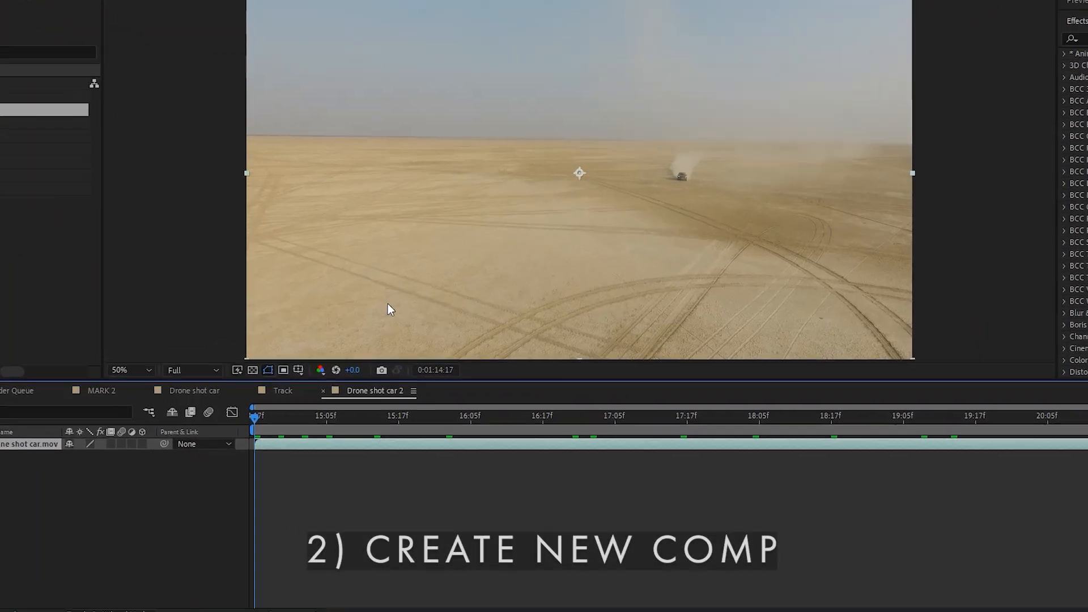
# - Apply the 3D Camera Tracker effect to the Drone shot car.mov layer and check the track points along the shot
pyautogui.write('3d')
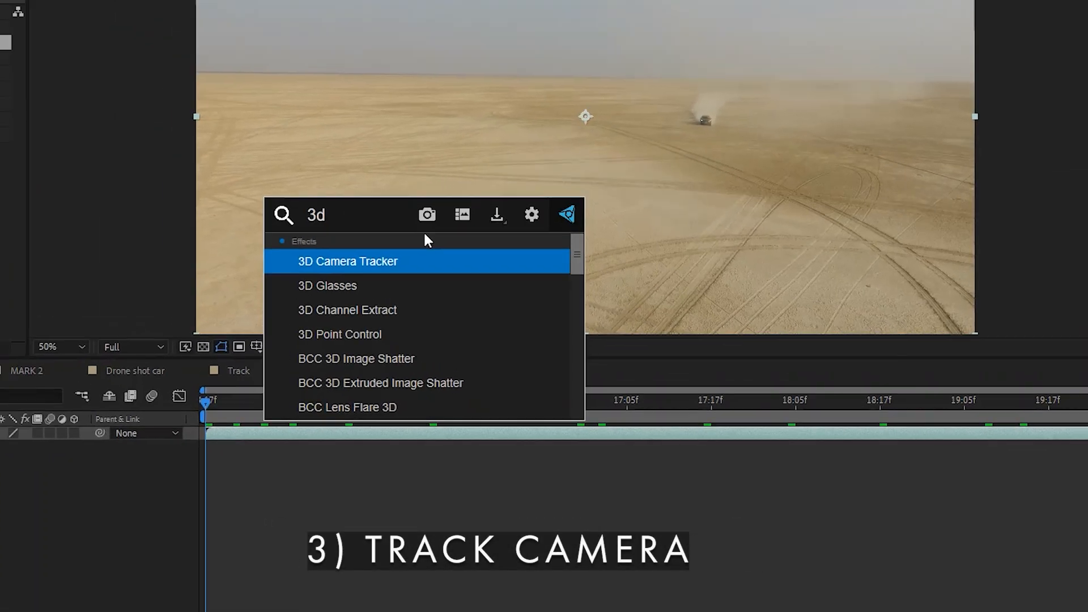
pyautogui.press('Return')
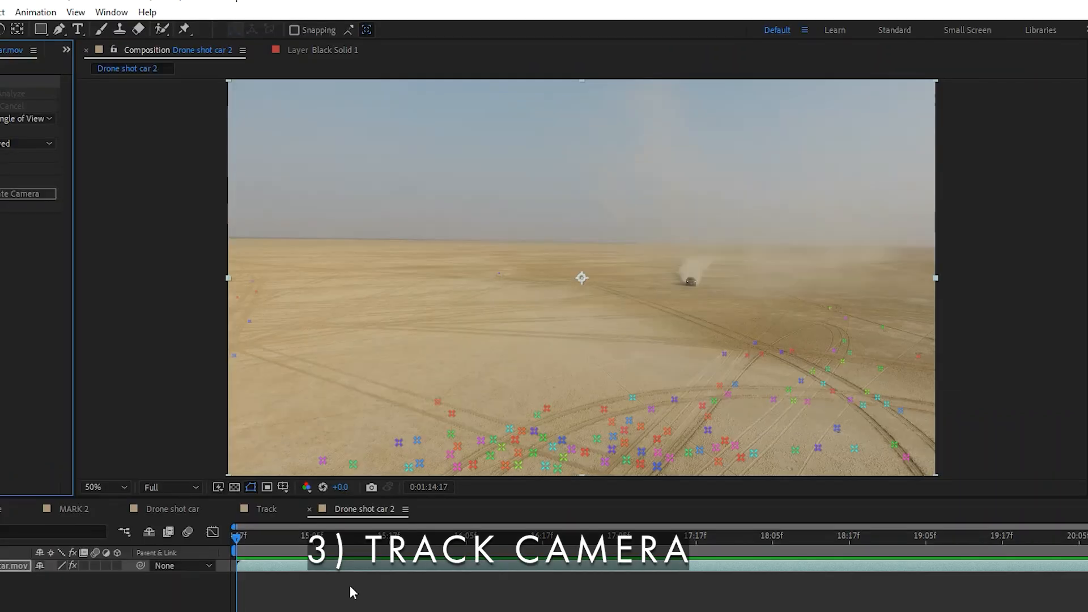
pyautogui.moveTo(237, 535); pyautogui.dragTo(829, 555)
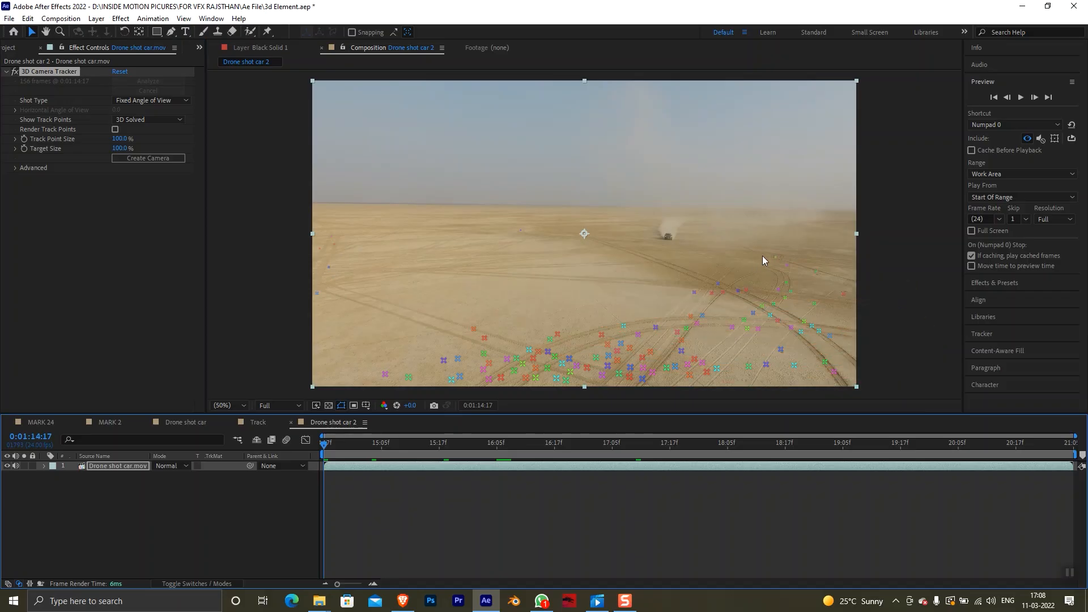
pyautogui.moveTo(692, 282); pyautogui.dragTo(830, 280)
pyautogui.rightClick(750, 282)
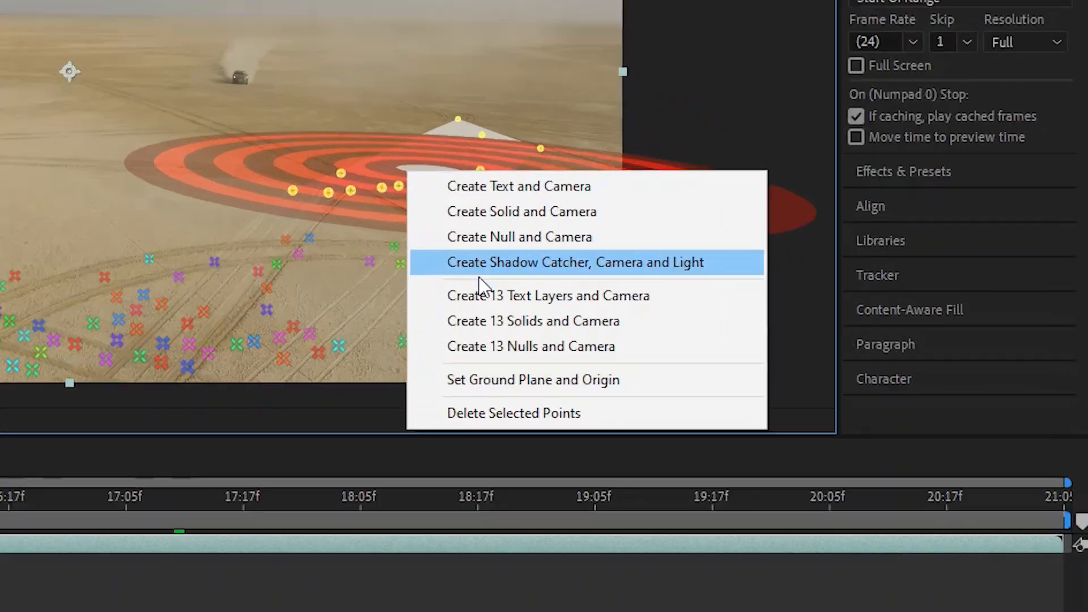
pyautogui.click(789, 384)
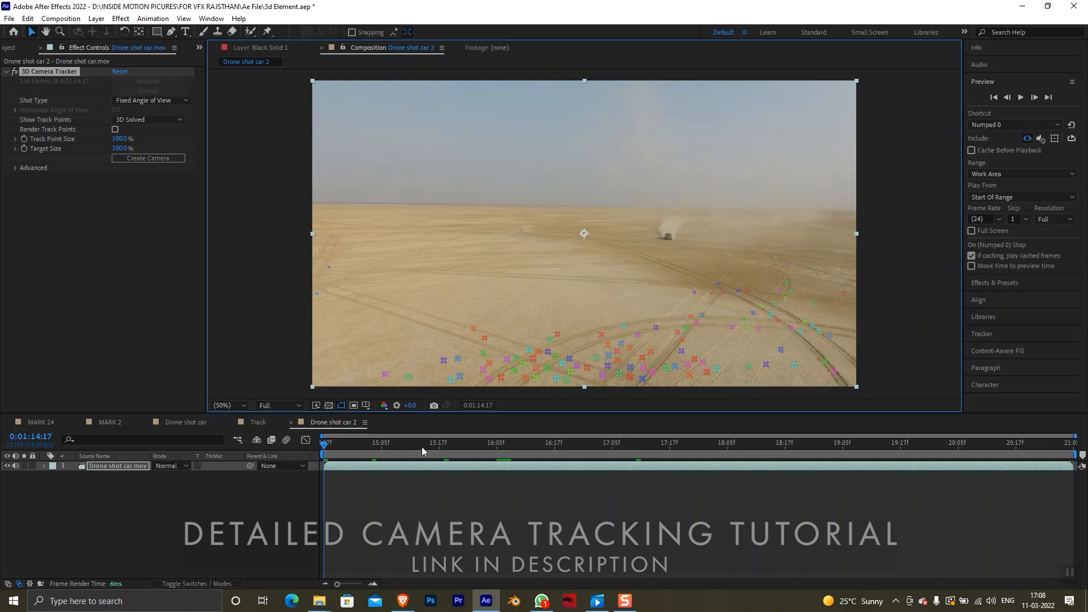
# - Select the track points on the sand around the curved tyre marks and create a solid and camera from them
pyautogui.moveTo(739, 249)
pyautogui.mouseDown()
pyautogui.moveTo(714, 267)
pyautogui.moveTo(763, 246)
pyautogui.mouseUp()
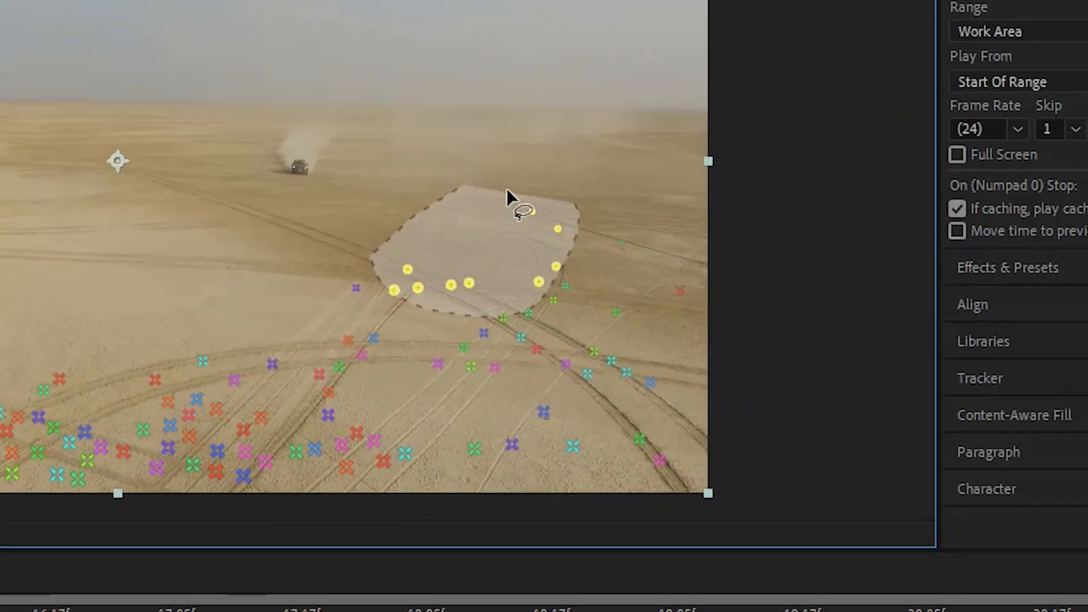
pyautogui.rightClick(486, 277)
pyautogui.click(513, 318)
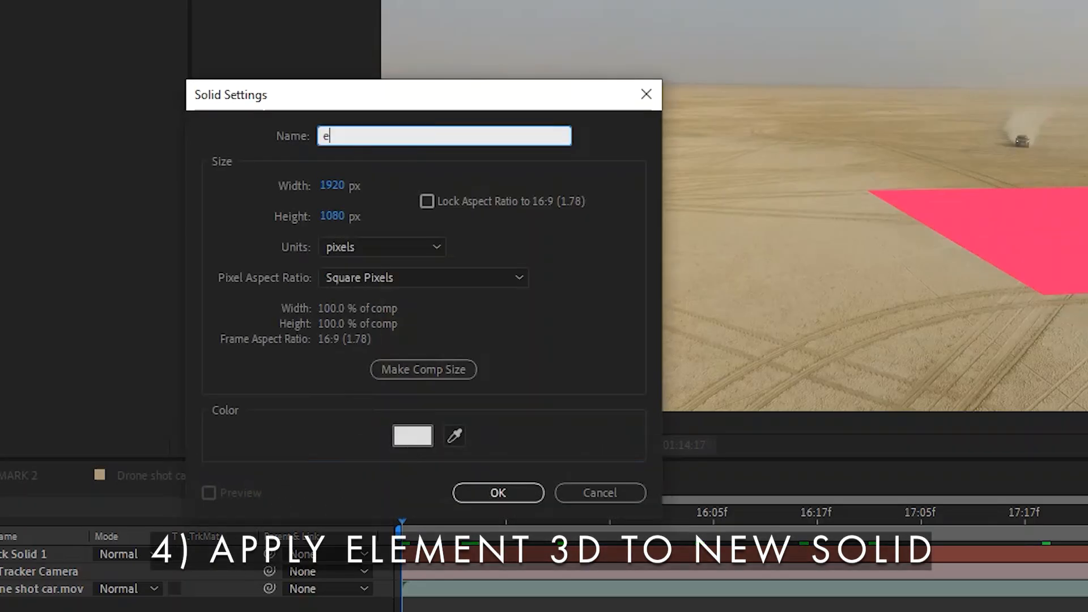
# - Create a 1920 x 1080 px solid named element and apply the Element effect to it
pyautogui.write('lement')
pyautogui.press('Return')
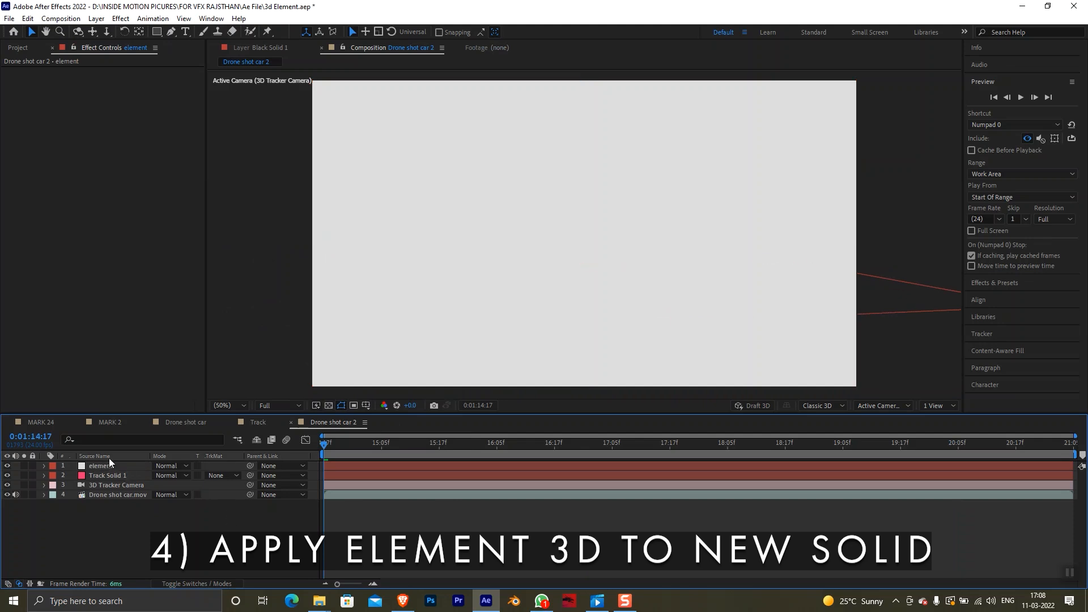
pyautogui.click(109, 458)
pyautogui.click(109, 465)
pyautogui.hotkey('ctrl', 'space')
pyautogui.write('ele')
pyautogui.press('Return')
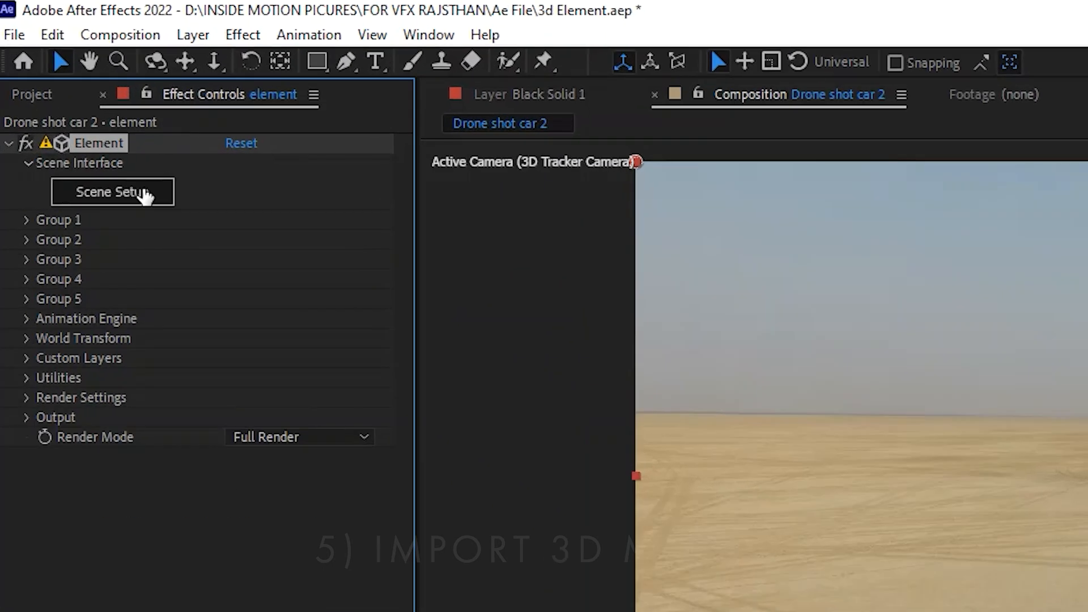
# - Open Element's Scene Setup and import Statue.obj from the Statue folder with the default import preferences
pyautogui.click(57, 95)
pyautogui.click(32, 43)
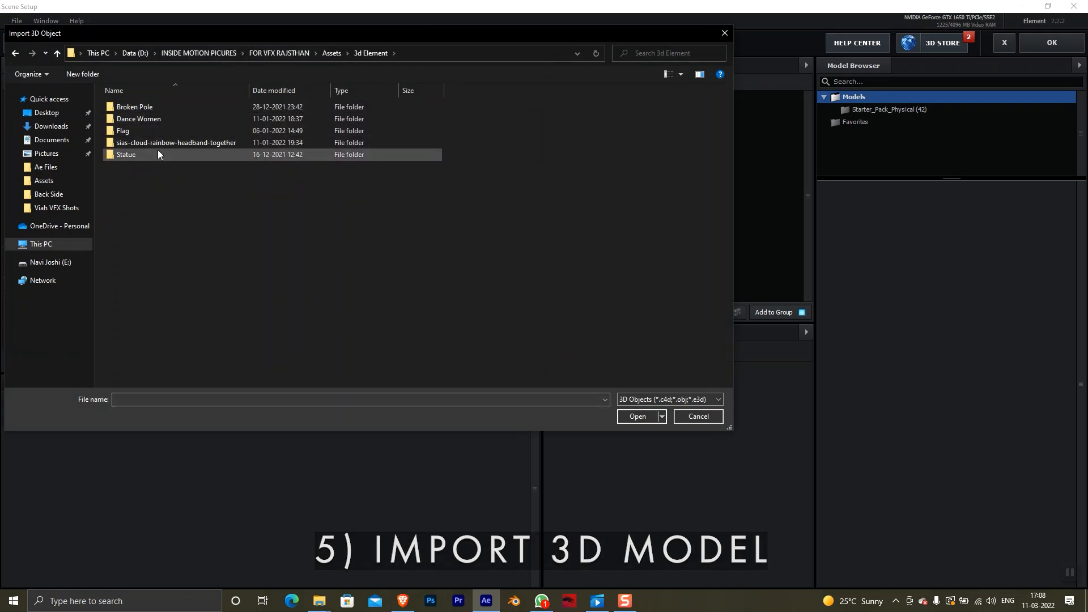
pyautogui.doubleClick(154, 154)
pyautogui.doubleClick(146, 133)
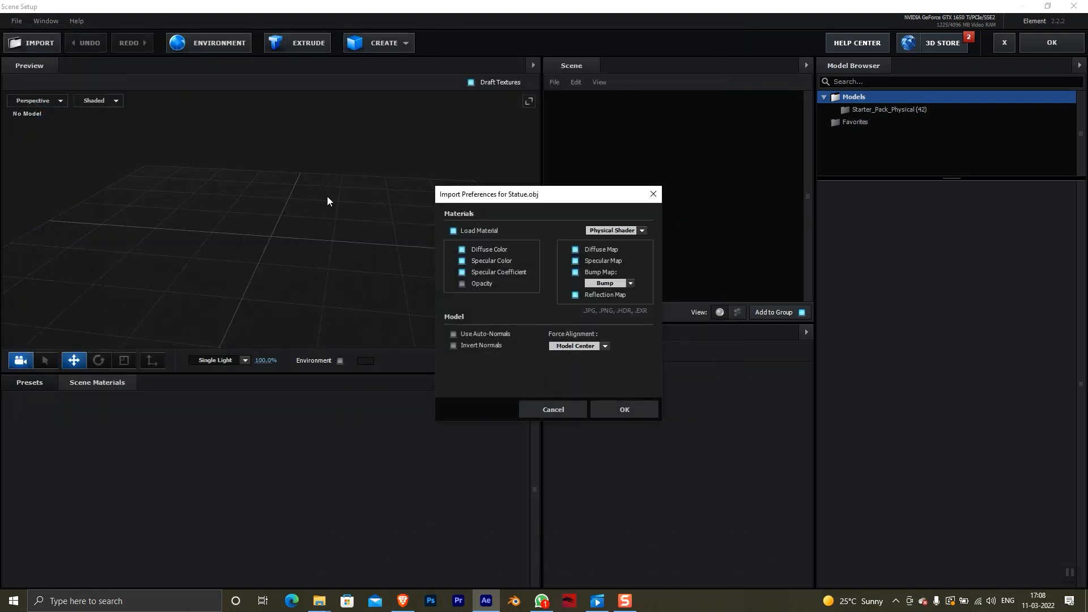
pyautogui.click(624, 410)
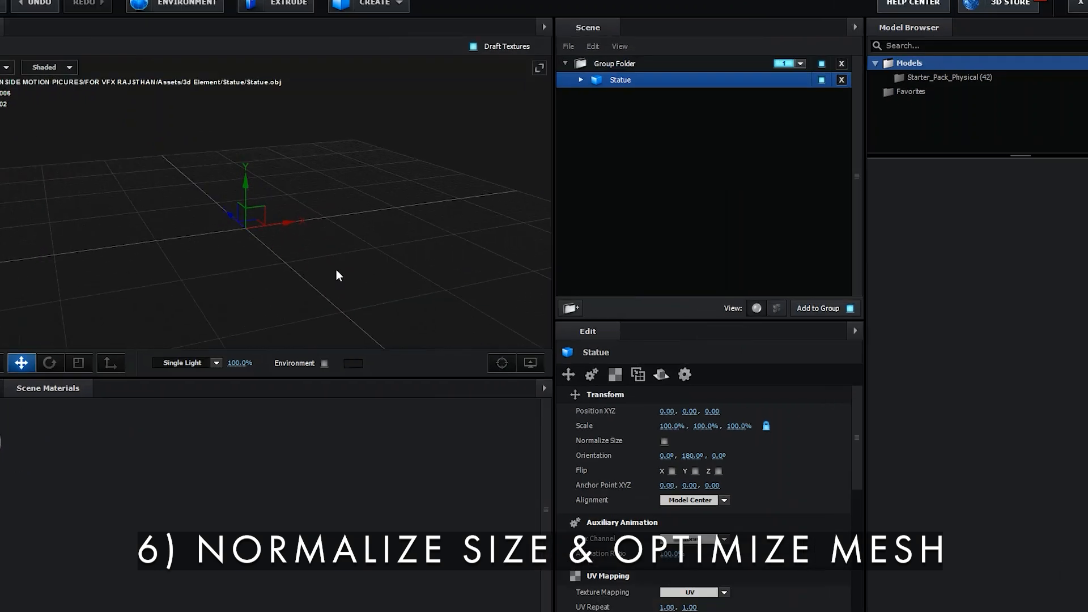
# - Turn on Normalize Size and Optimize Mesh for the Statue model
pyautogui.click(638, 429)
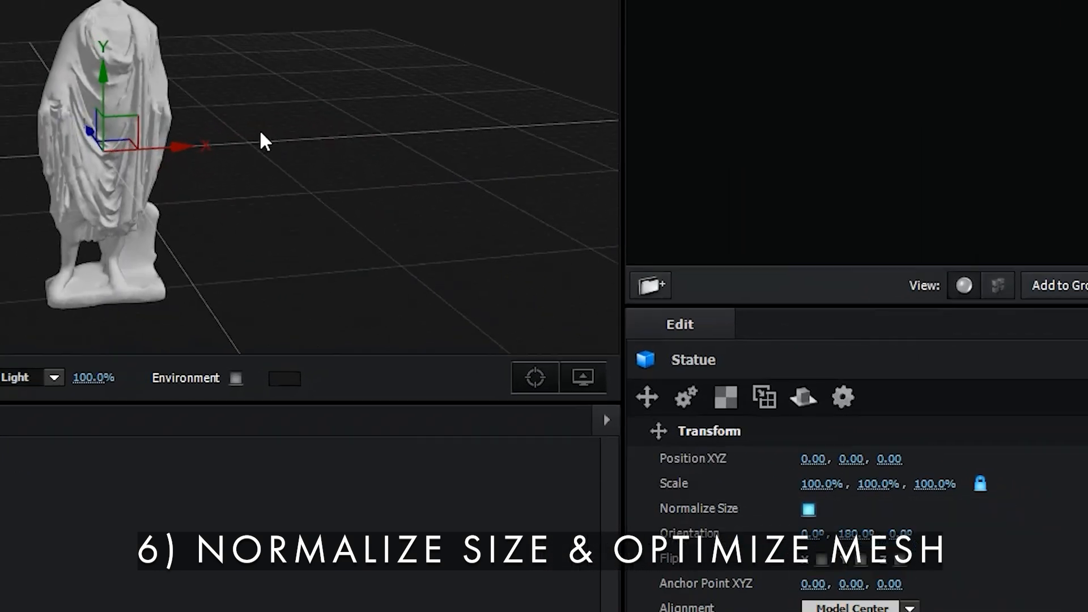
pyautogui.moveTo(260, 133); pyautogui.dragTo(452, 241)
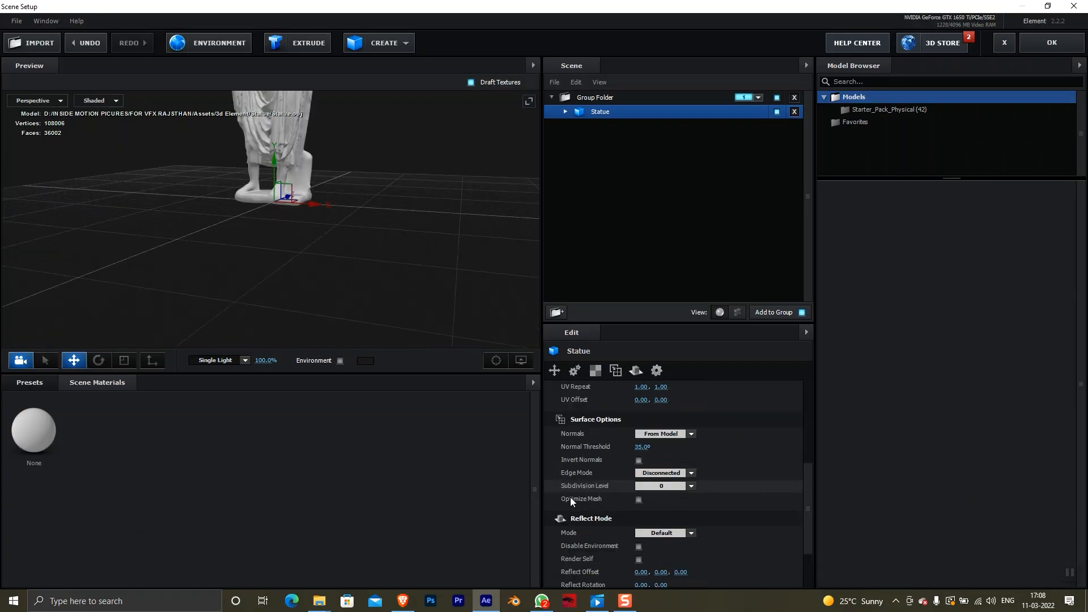
pyautogui.scroll(-2, 570, 497)
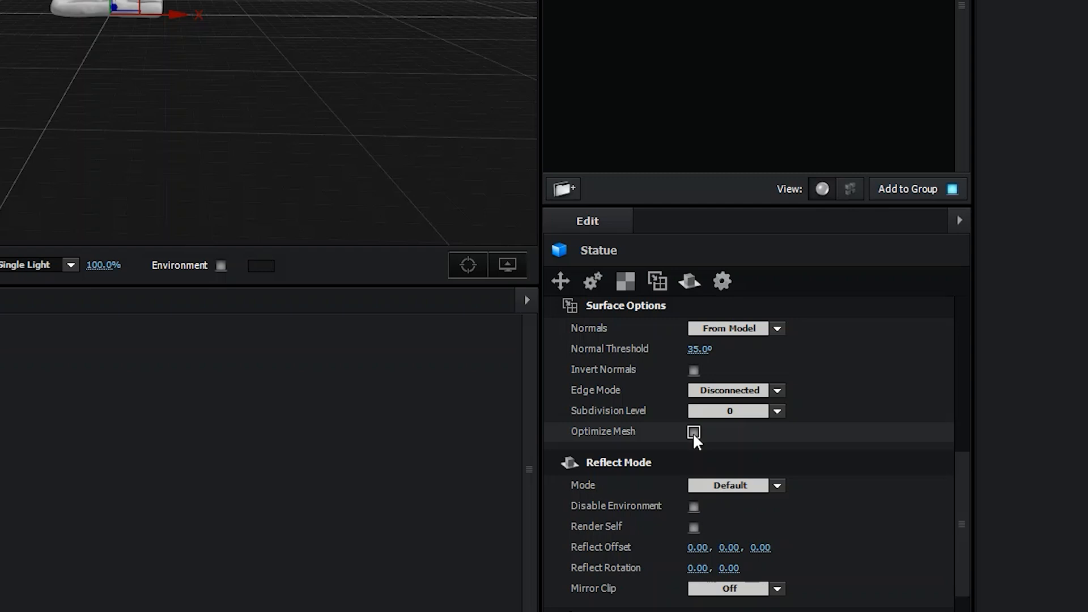
pyautogui.click(694, 432)
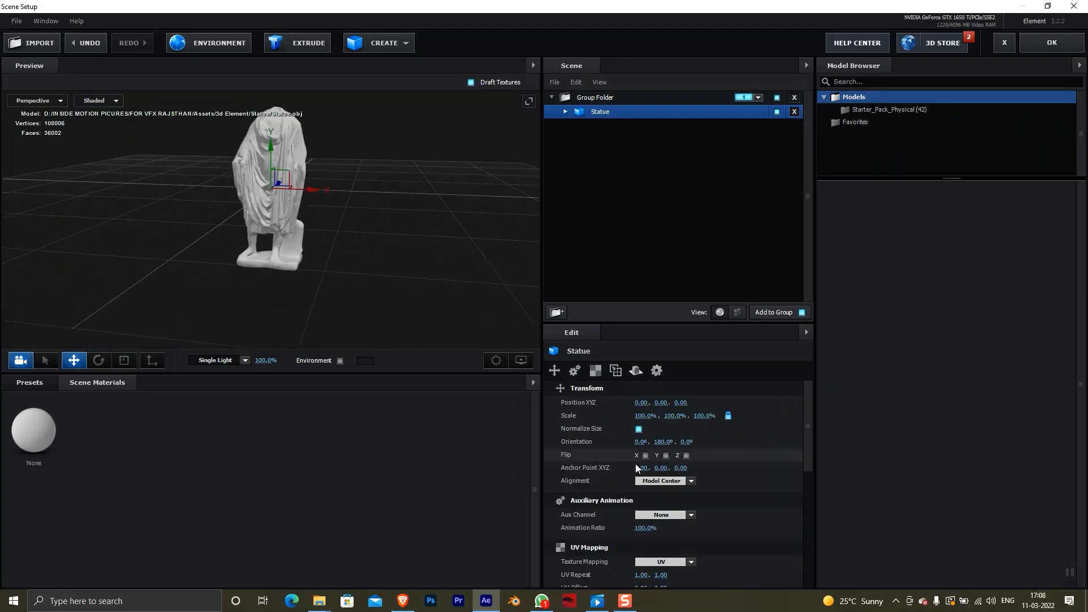
# - Set the Statue model's alignment to Bottom
pyautogui.scroll(-3, 615, 483)
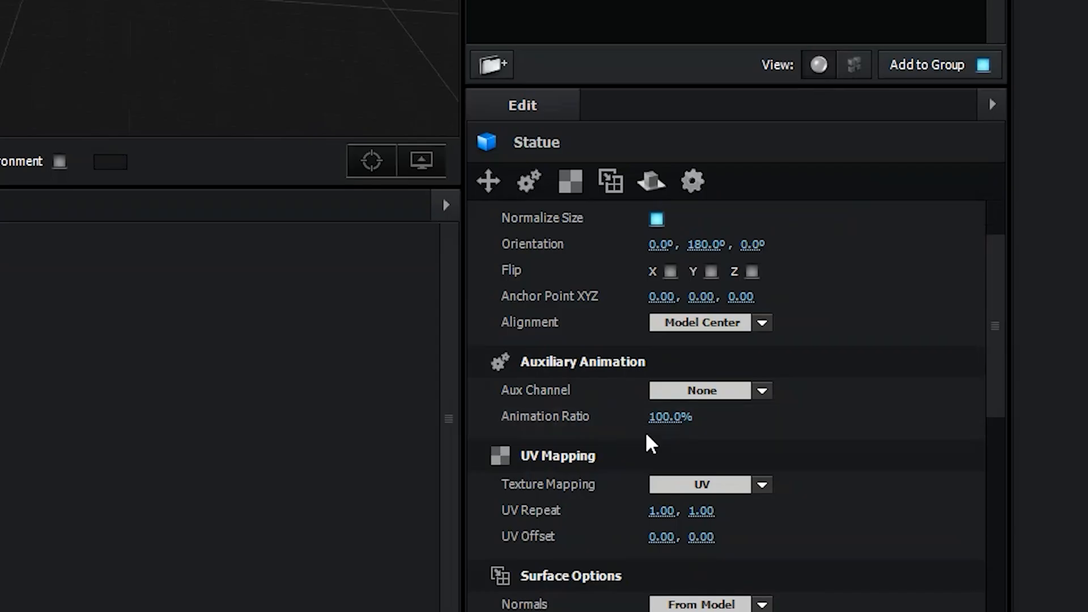
pyautogui.scroll(3, 644, 431)
pyautogui.click(690, 401)
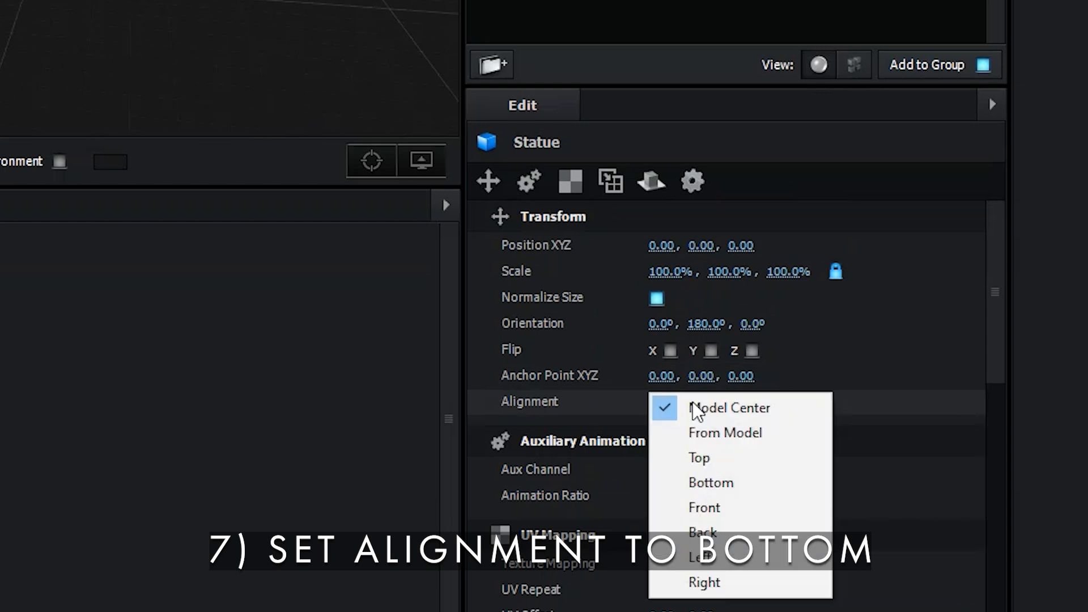
pyautogui.click(718, 482)
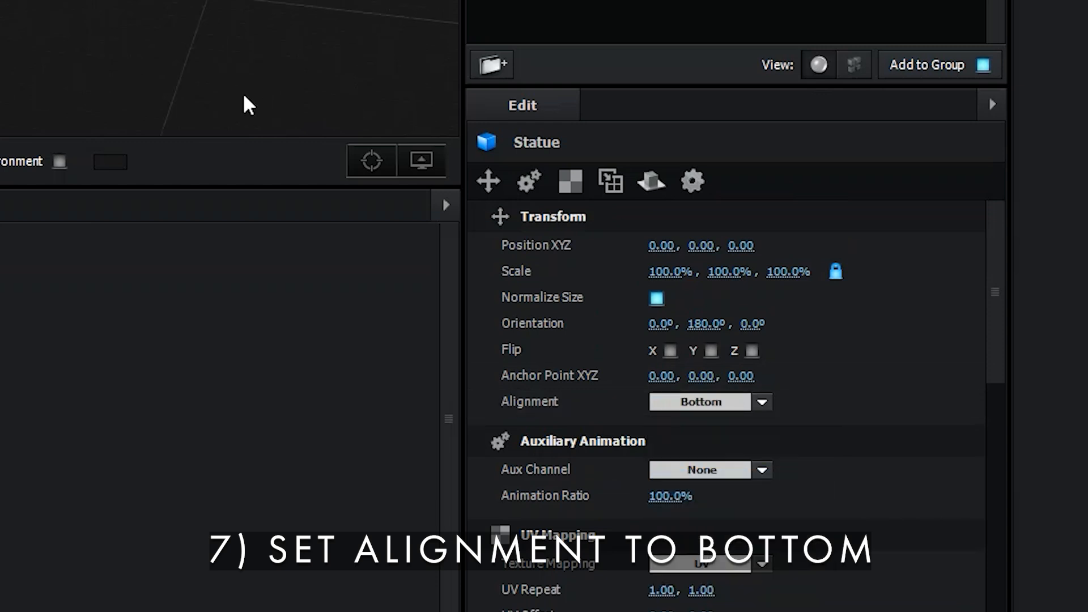
pyautogui.scroll(-10, 561, 457)
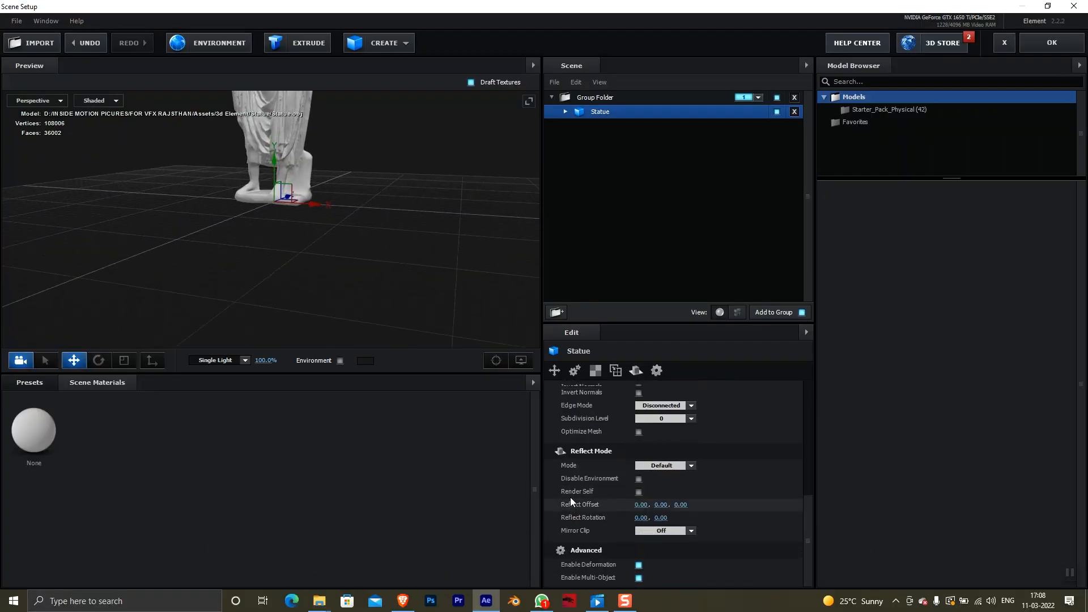
pyautogui.scroll(3, 570, 497)
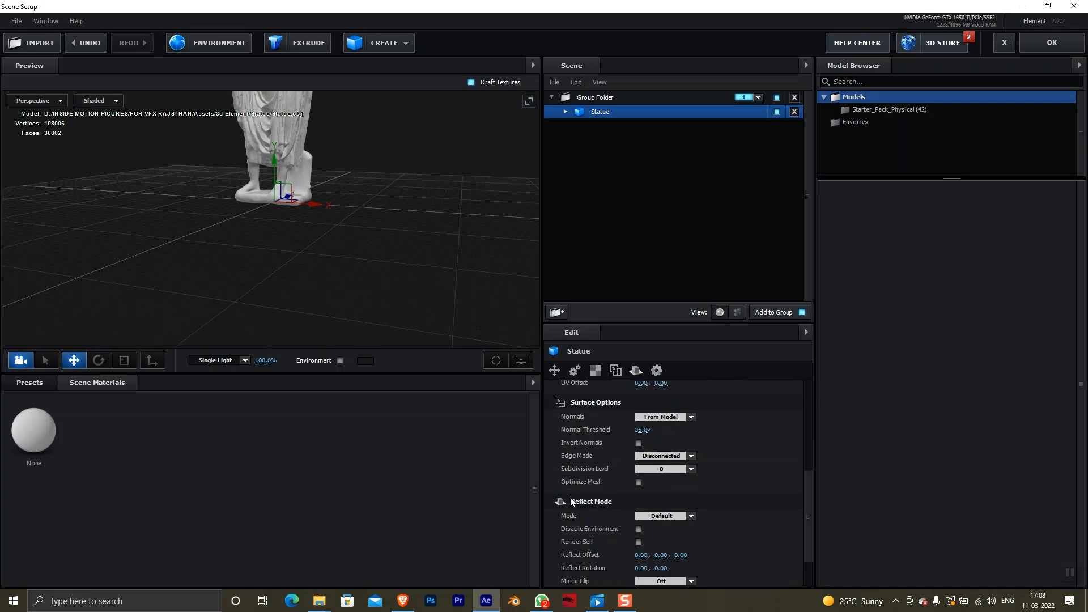
pyautogui.scroll(-1, 570, 497)
pyautogui.moveTo(320, 268); pyautogui.dragTo(355, 257)
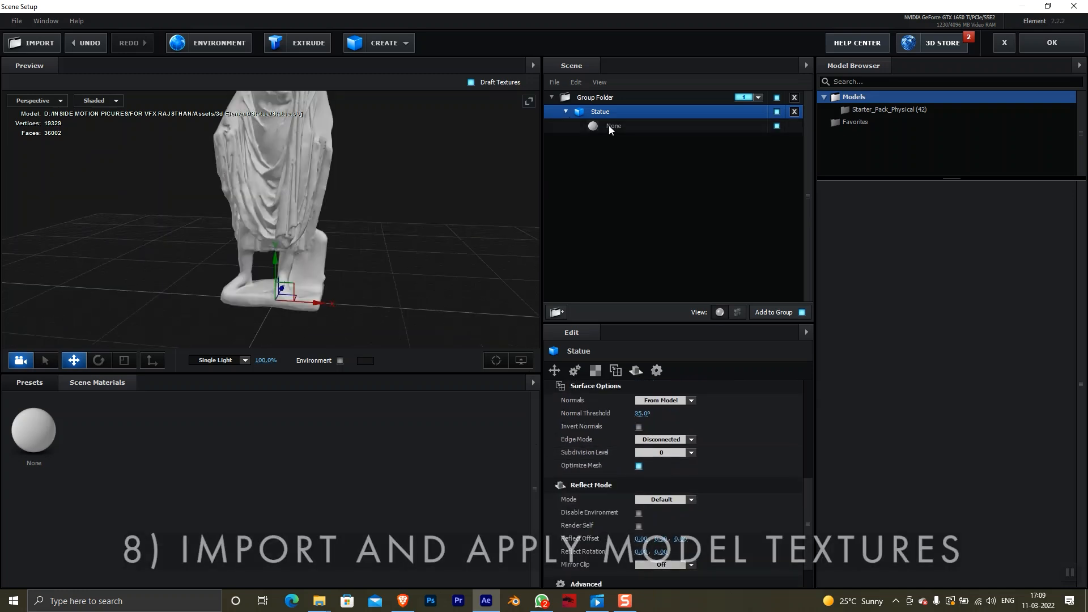
# - Load the tgeodcxda_2K albedo image from the Statue folder as the Diffuse texture of the statue's None material
pyautogui.click(609, 126)
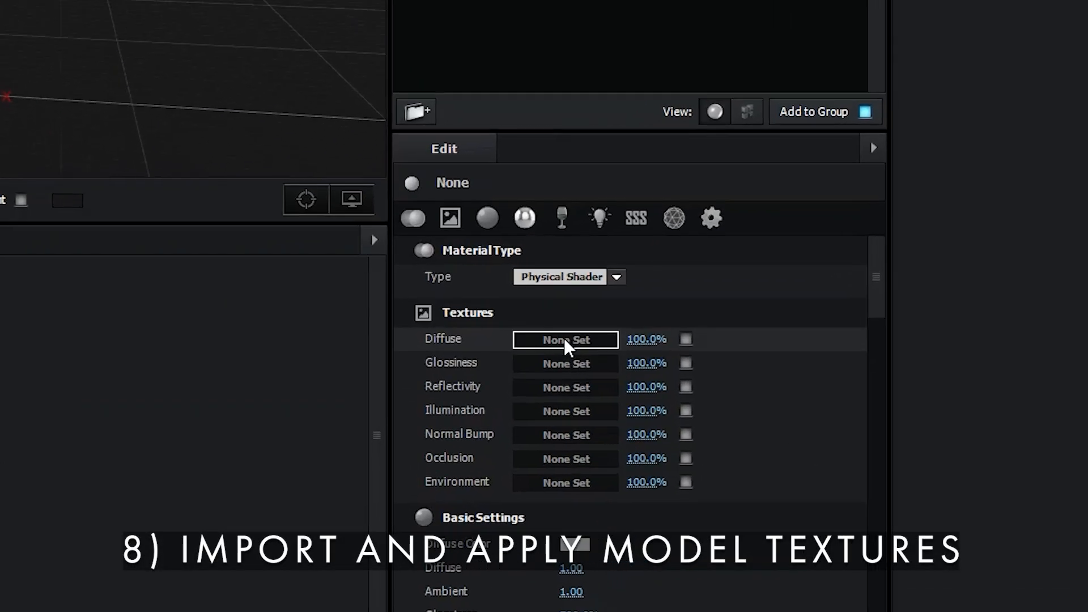
pyautogui.click(565, 340)
pyautogui.click(657, 218)
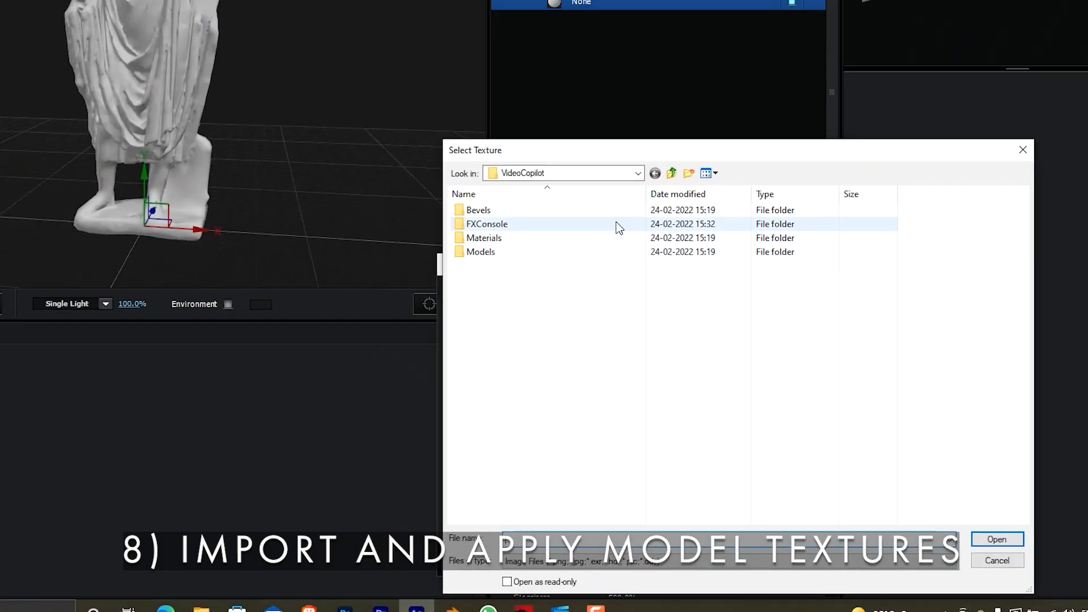
pyautogui.click(671, 174)
pyautogui.click(671, 173)
pyautogui.click(671, 173)
pyautogui.click(695, 314)
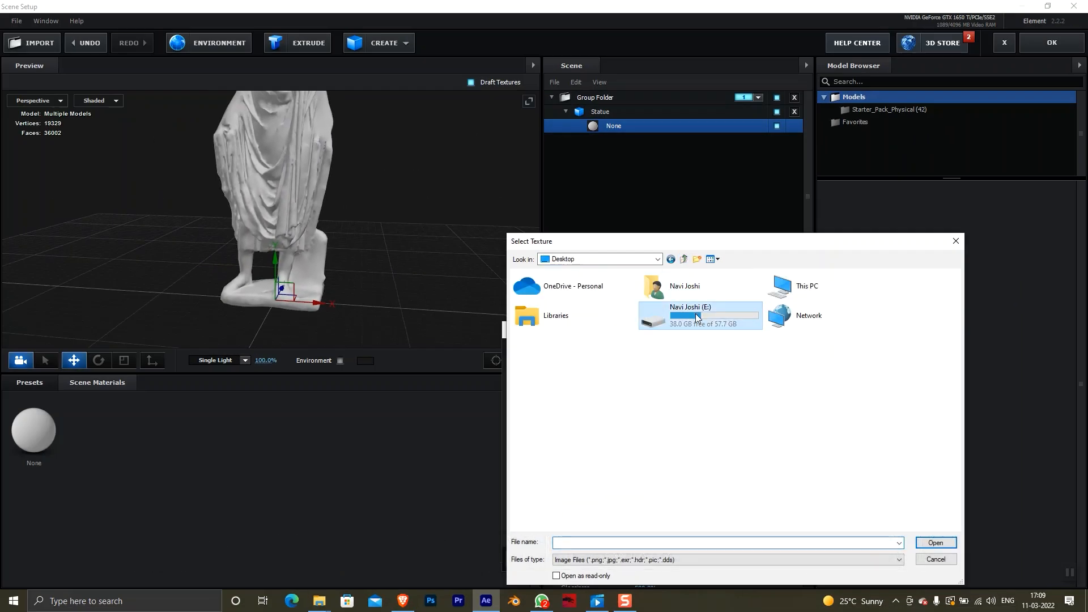
pyautogui.doubleClick(695, 314)
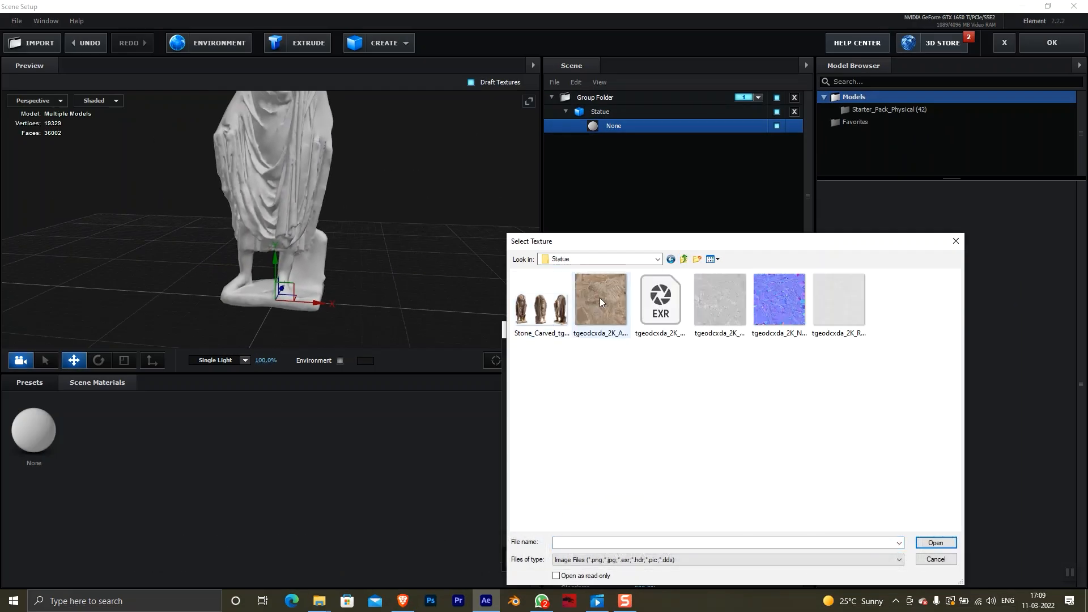
pyautogui.doubleClick(599, 297)
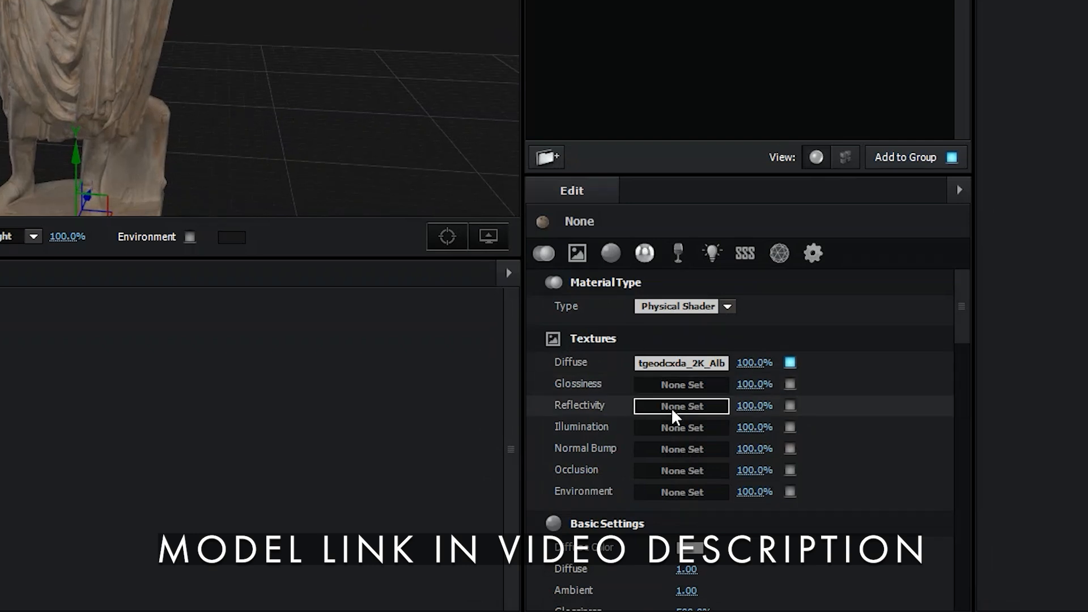
# - Load tgeodcxda_2K_Normal_LOD0.jpg into the statue material's Normal Bump channel
pyautogui.click(681, 449)
pyautogui.click(737, 272)
pyautogui.doubleClick(839, 81)
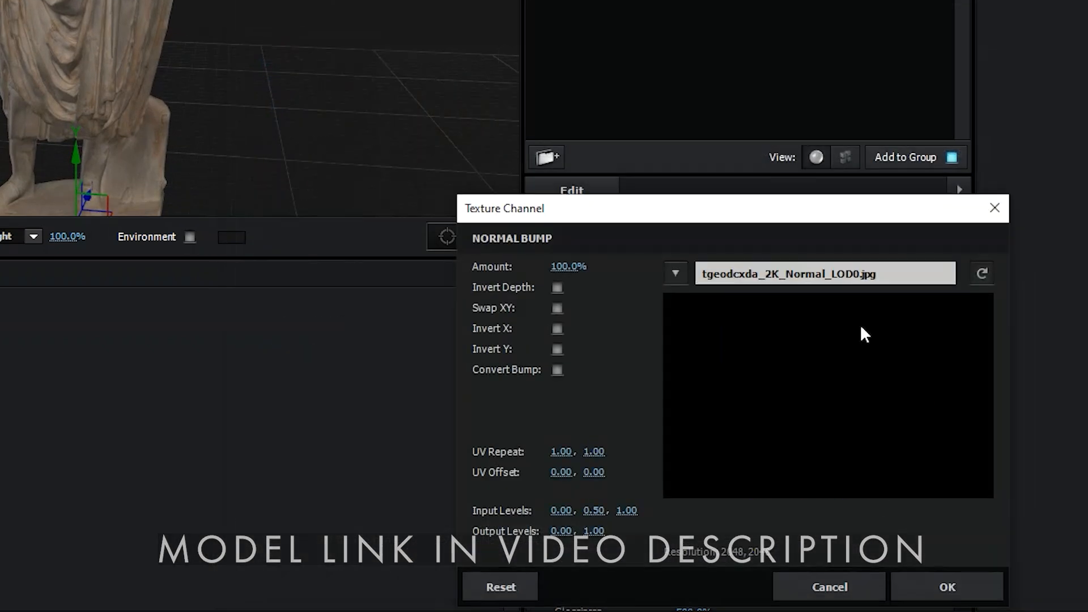
pyautogui.click(907, 585)
# - Load the tgeodcxda_2K roughness image into the statue material's Reflectivity and Glossiness channels
pyautogui.click(694, 406)
pyautogui.click(803, 284)
pyautogui.doubleClick(952, 79)
pyautogui.click(912, 585)
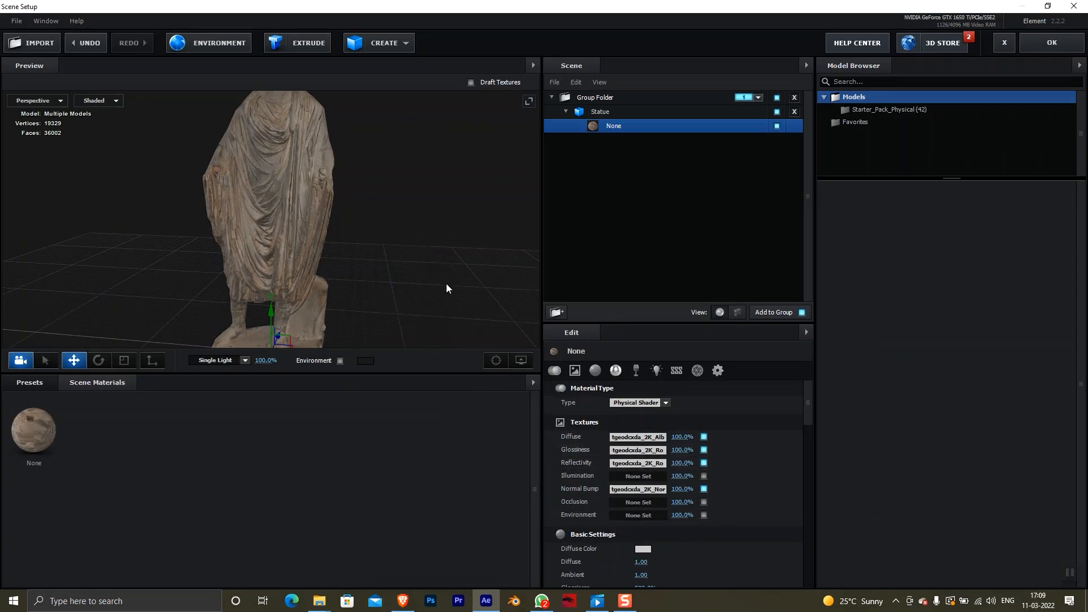
pyautogui.moveTo(446, 283); pyautogui.dragTo(413, 283)
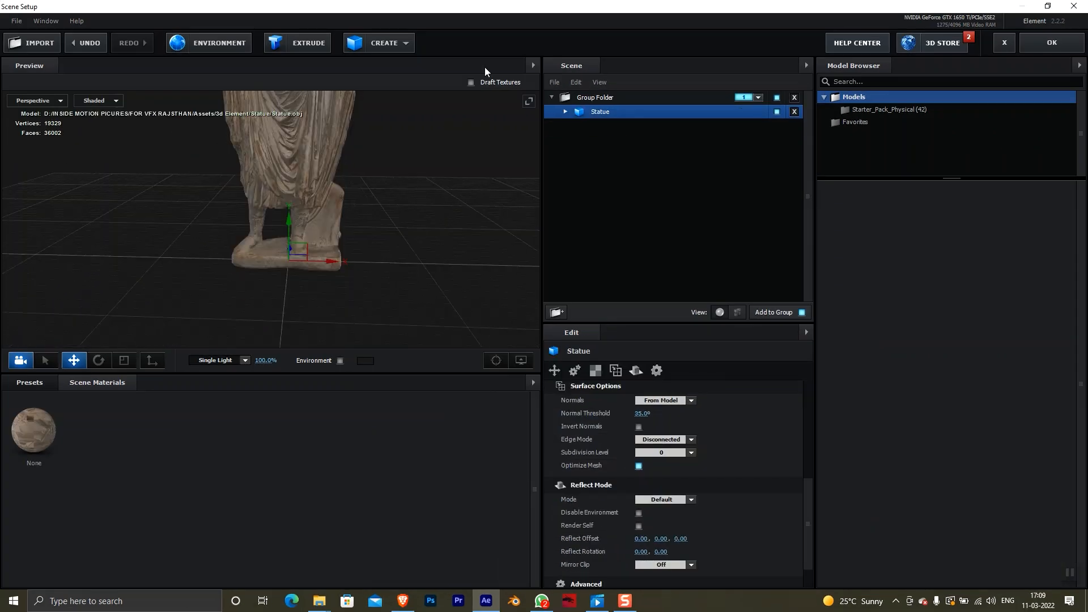
# - Create a plane model beneath the statue and scale it uniformly to 878.8%
pyautogui.click(404, 43)
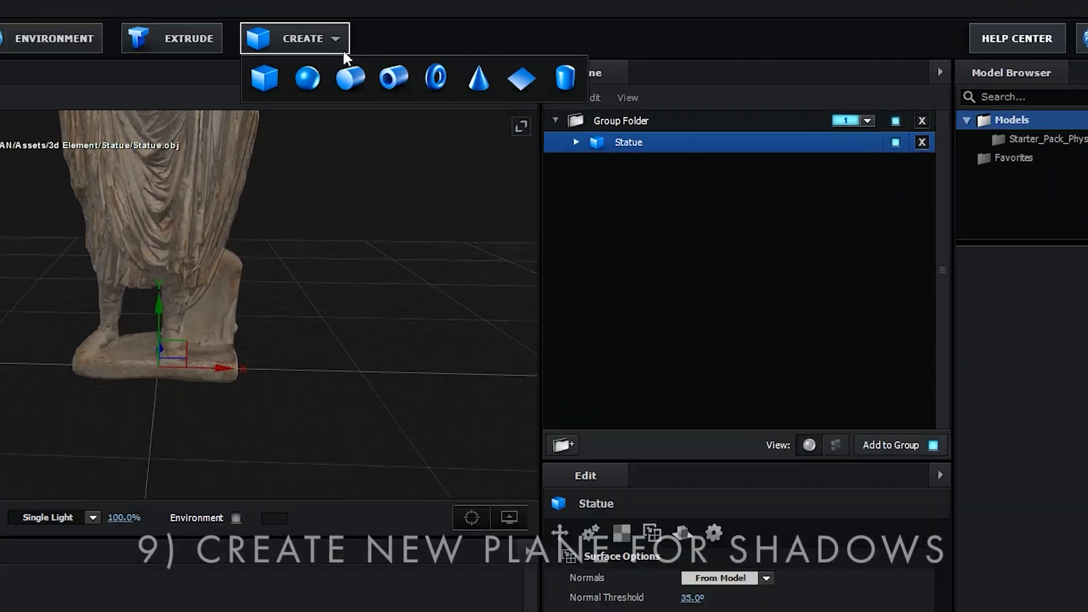
pyautogui.click(527, 69)
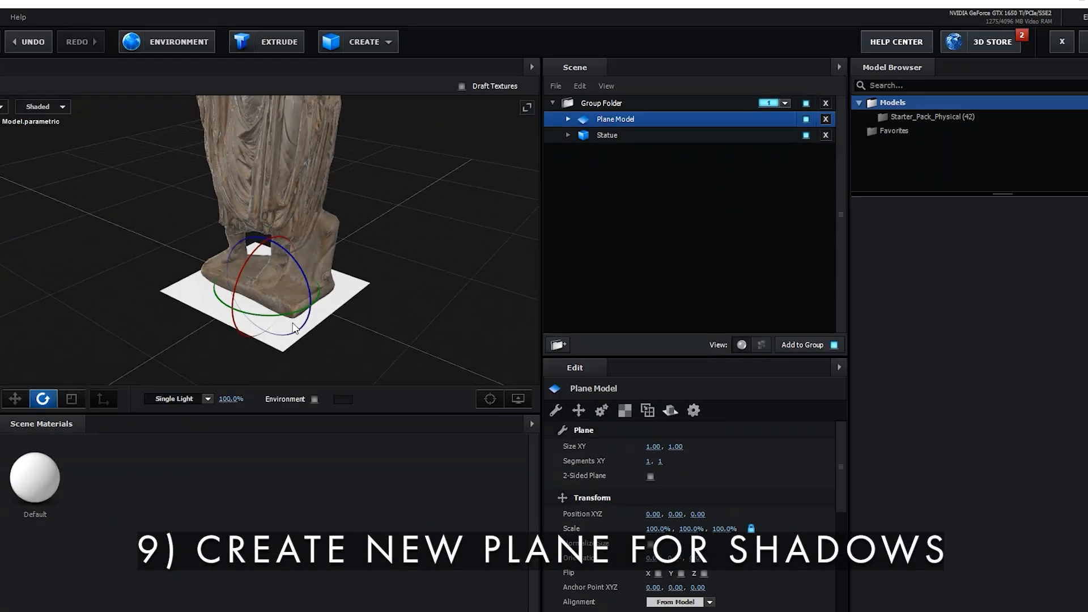
pyautogui.press('r')
pyautogui.moveTo(268, 287); pyautogui.dragTo(587, 240)
pyautogui.hotkey('ctrl', 'z')
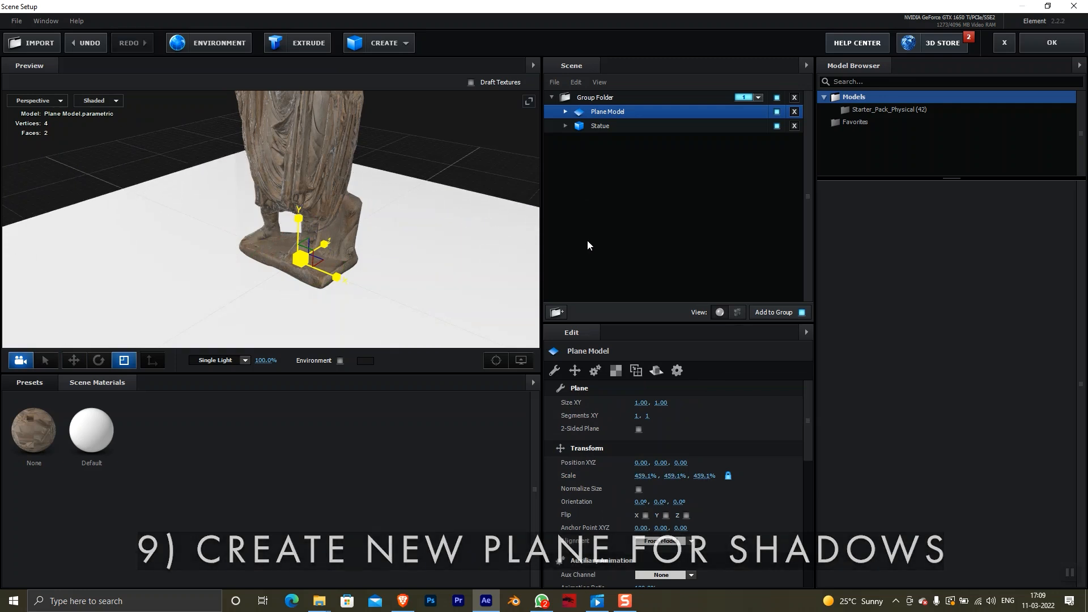
pyautogui.scroll(-5, 386, 259)
pyautogui.press('w')
pyautogui.press('e')
pyautogui.press('r')
pyautogui.moveTo(283, 237); pyautogui.dragTo(527, 238)
pyautogui.press('w')
# - Place the Plane Model in its own new group folder and assign that folder to group 2
pyautogui.moveTo(607, 112); pyautogui.dragTo(611, 96)
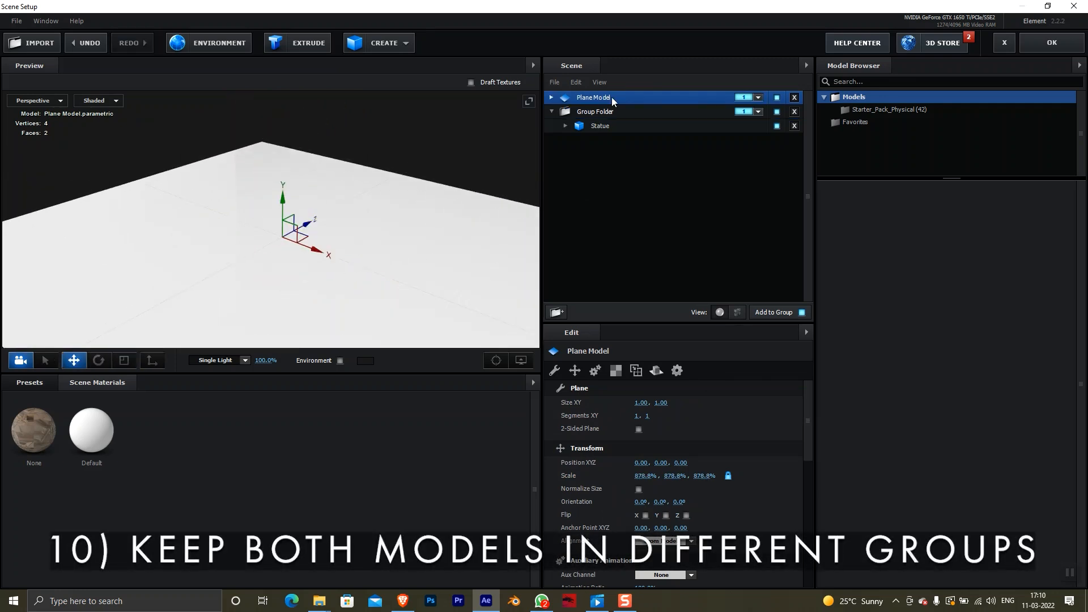
pyautogui.click(556, 312)
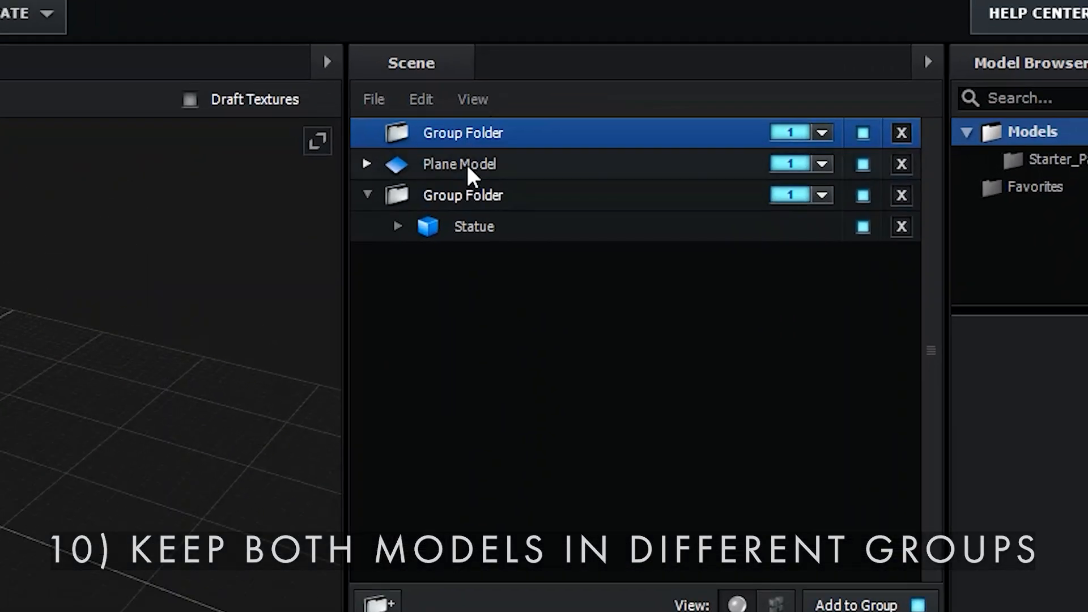
pyautogui.moveTo(467, 164); pyautogui.dragTo(521, 136)
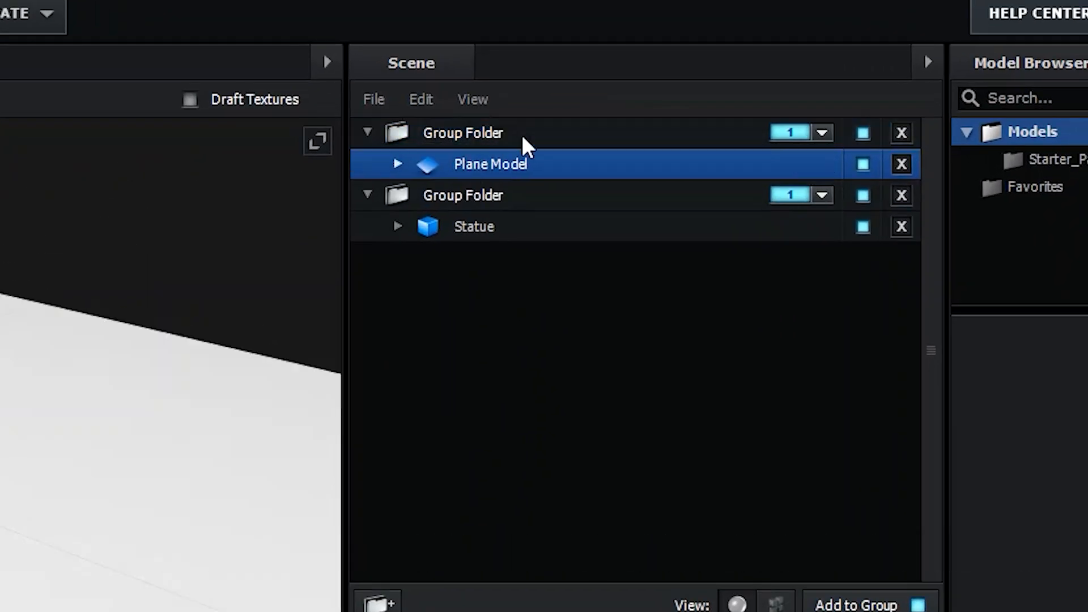
pyautogui.click(821, 133)
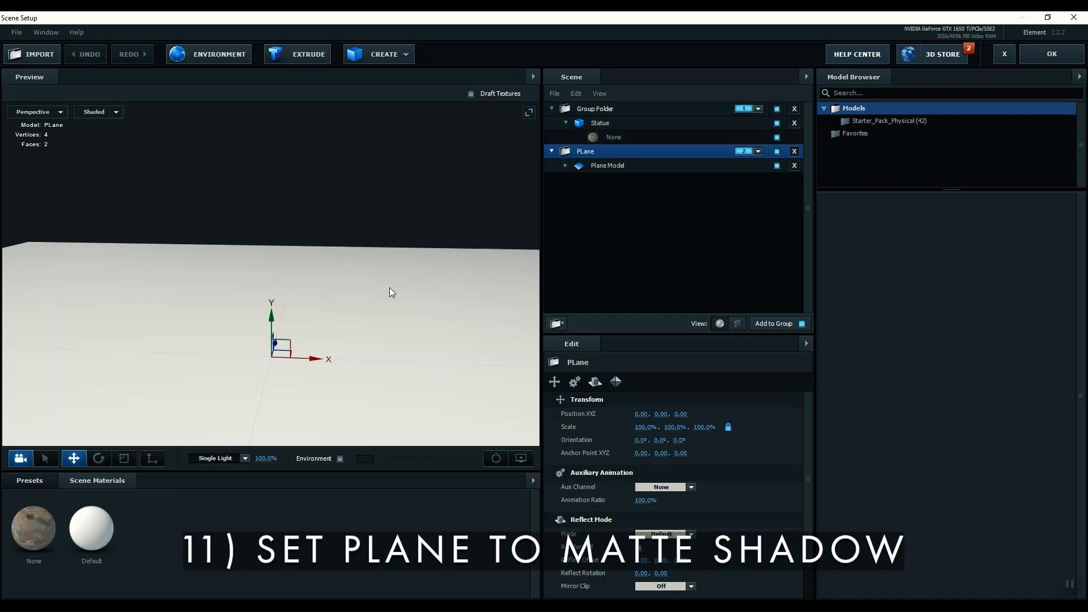
# - Enable Matte Shadow in the advanced settings of the Plane Model's Default material
pyautogui.scroll(-2, 382, 288)
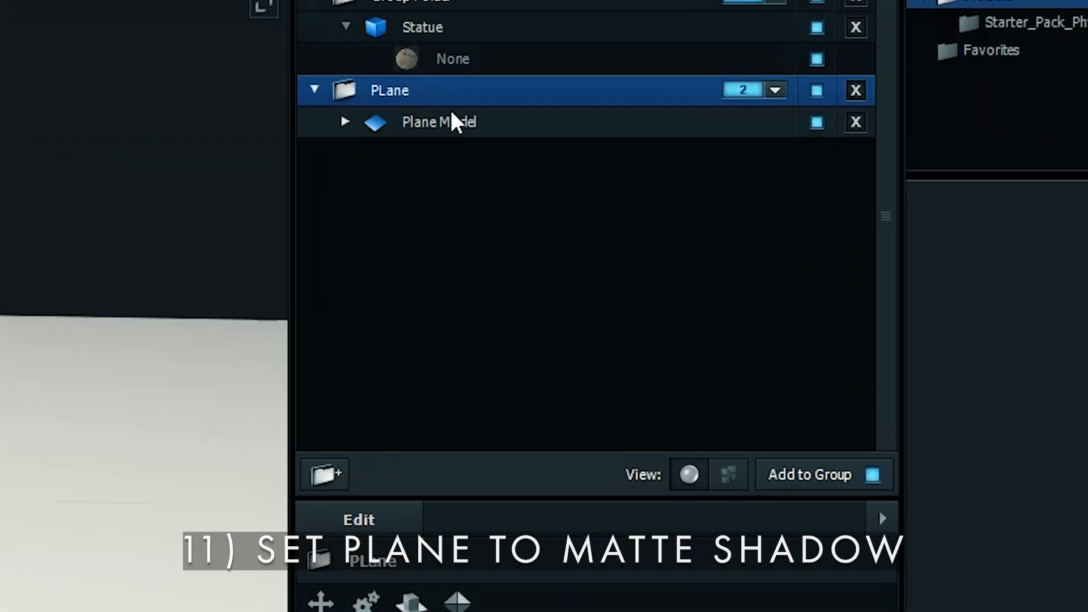
pyautogui.click(437, 132)
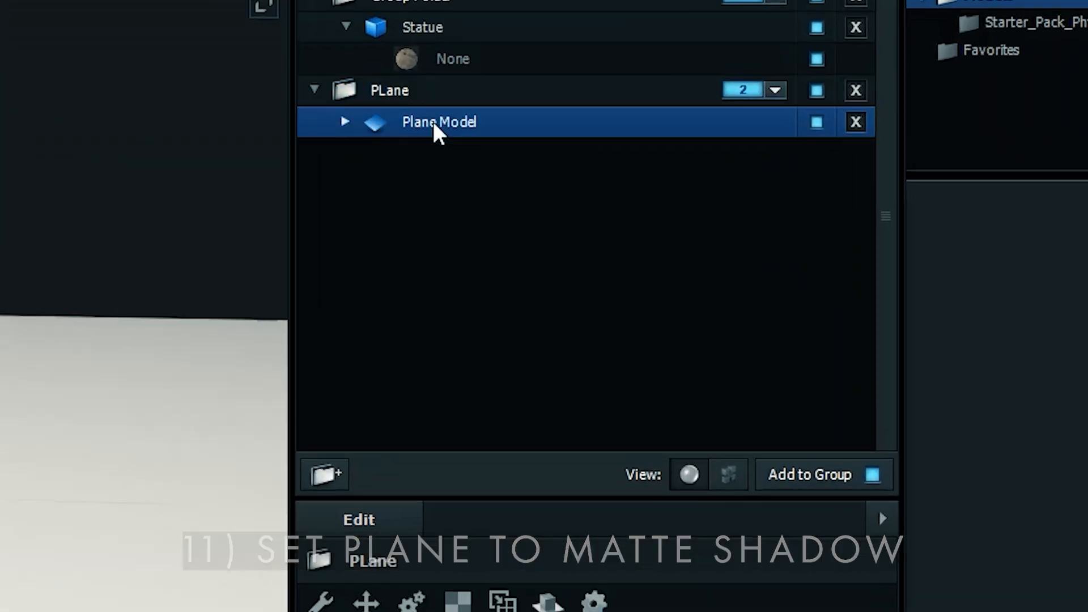
pyautogui.click(469, 152)
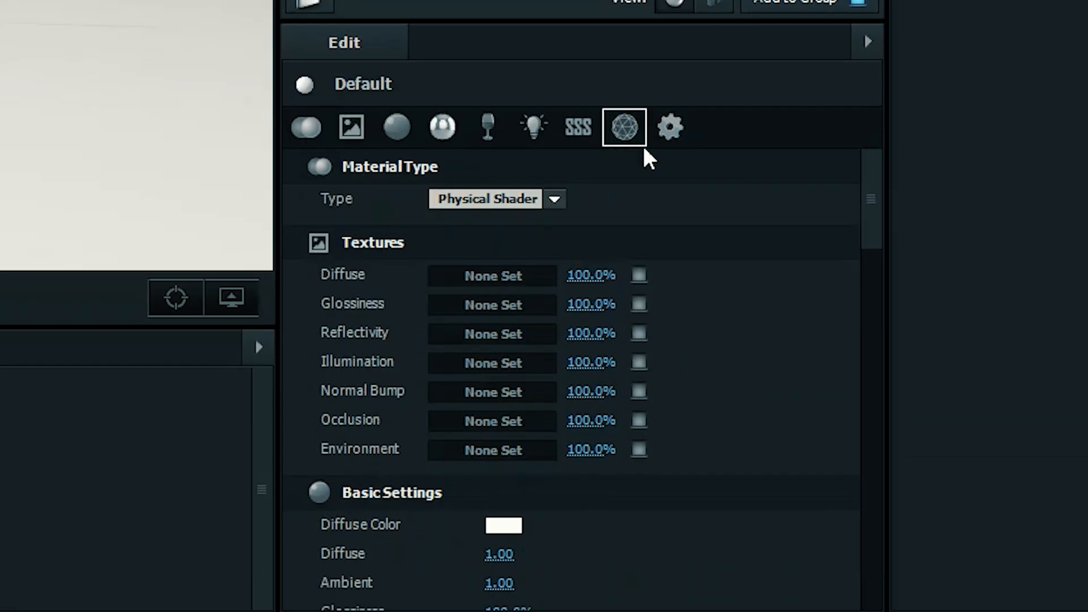
pyautogui.click(670, 125)
pyautogui.scroll(-3, 532, 504)
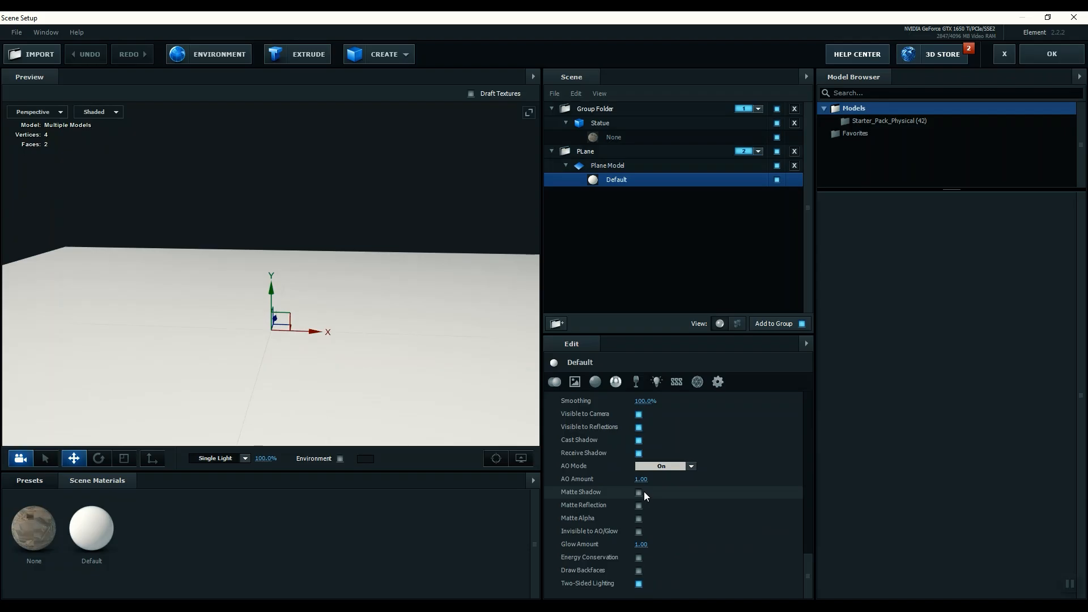
pyautogui.click(639, 492)
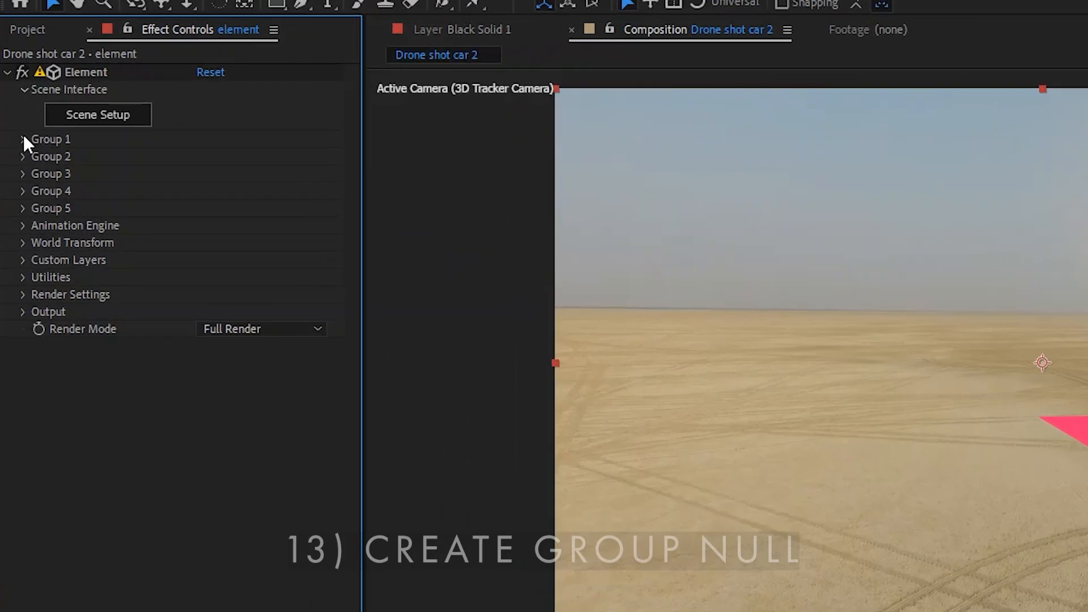
# - Create a group null for Group 1 from the Element effect's Group Utilities
pyautogui.click(15, 109)
pyautogui.click(25, 157)
pyautogui.click(34, 176)
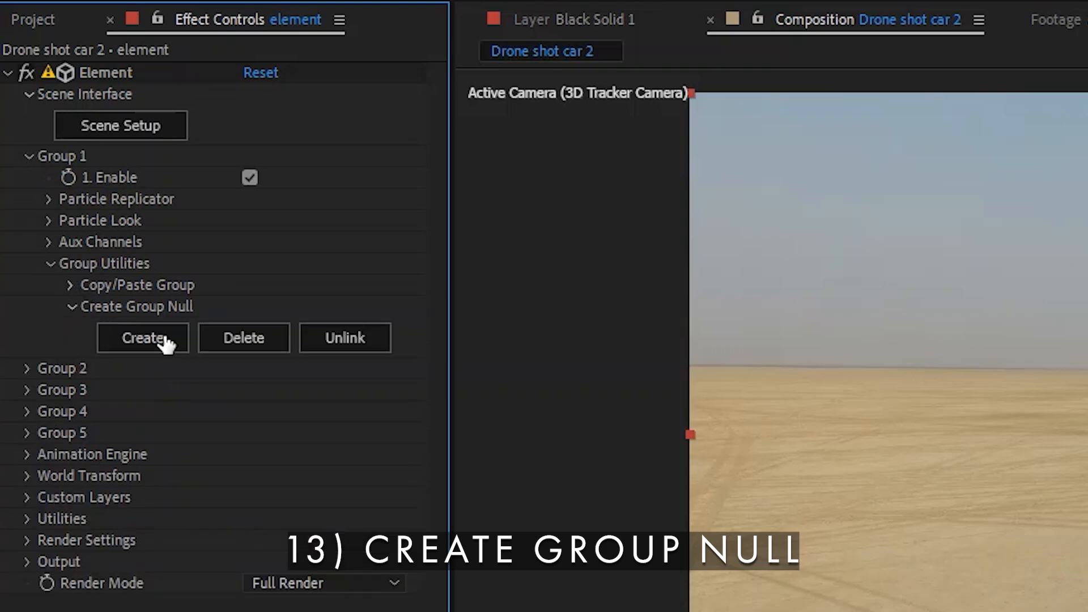
pyautogui.click(75, 189)
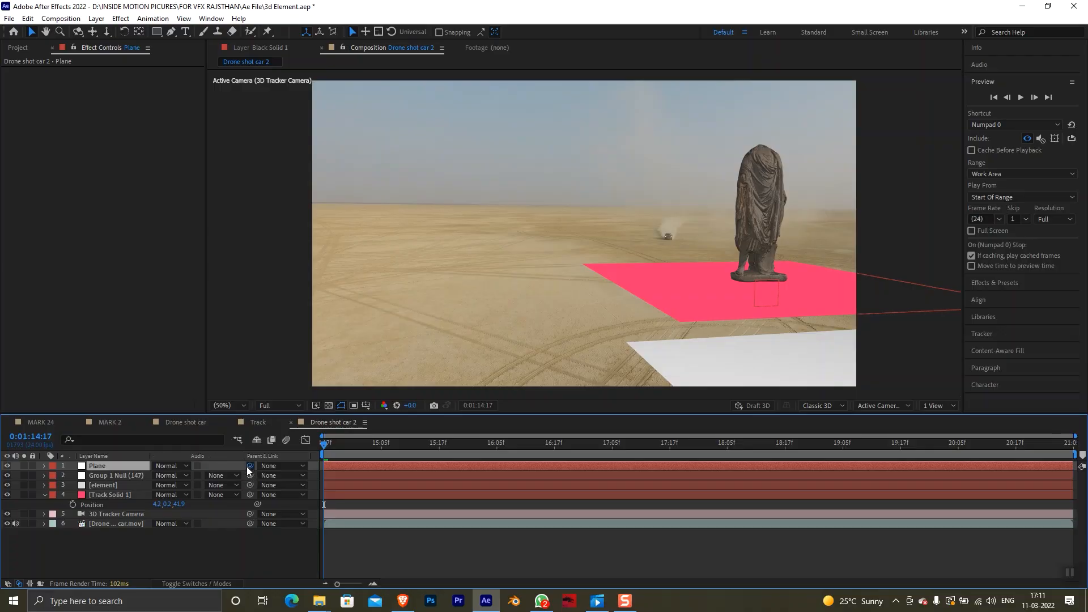
# - Parent the Plane null layer to the Group 1 Null layer
pyautogui.moveTo(250, 465); pyautogui.dragTo(137, 474)
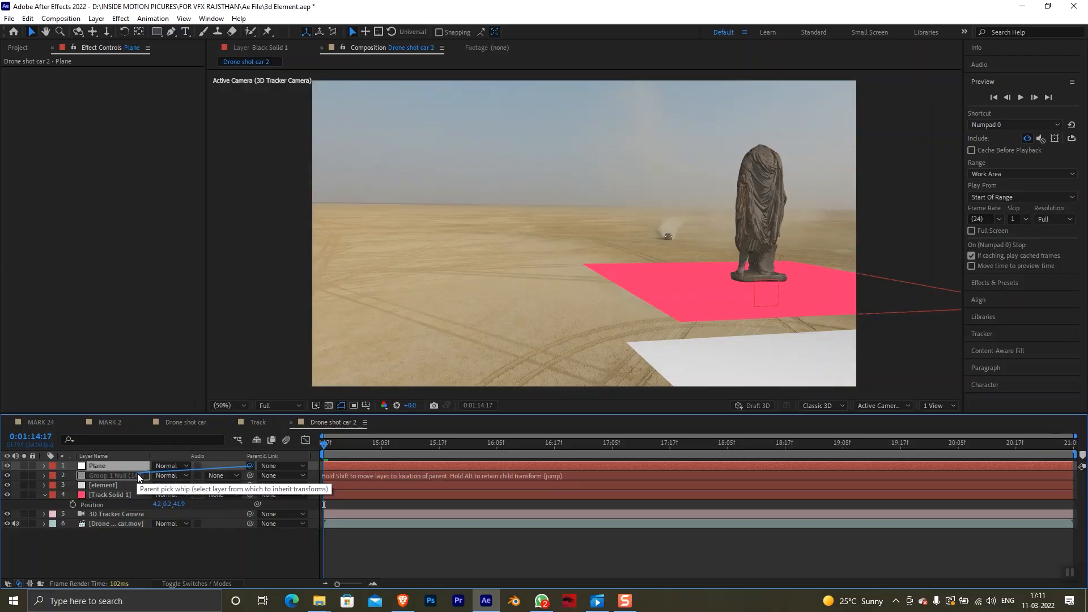
pyautogui.click(101, 485)
pyautogui.click(103, 474)
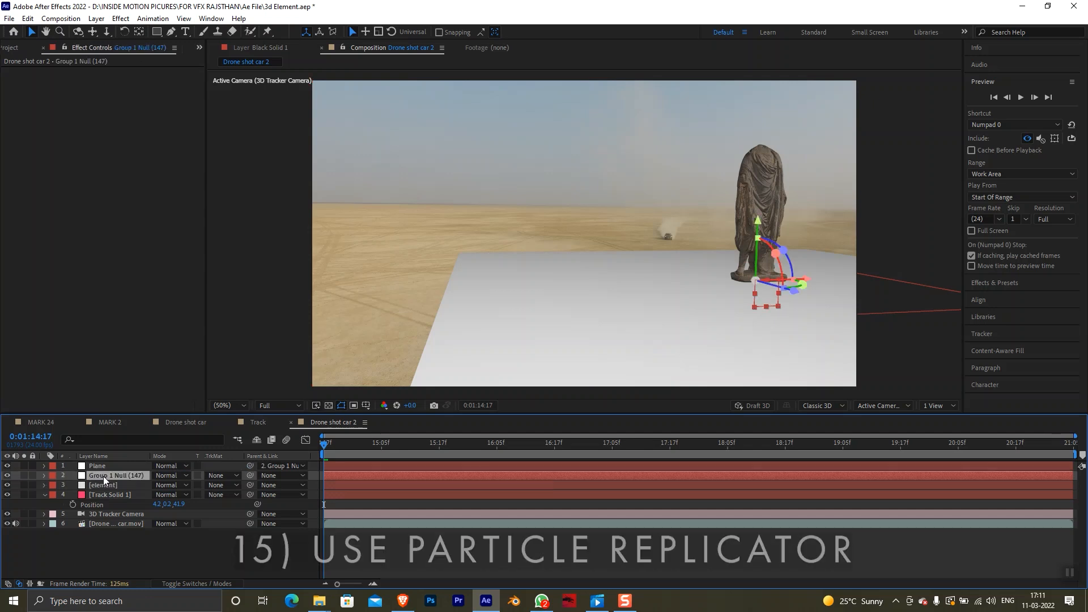
# - Arrange Group 1's statue particles in a 3D Grid with the Particle Replicator and set Grid Y to 1
pyautogui.click(107, 484)
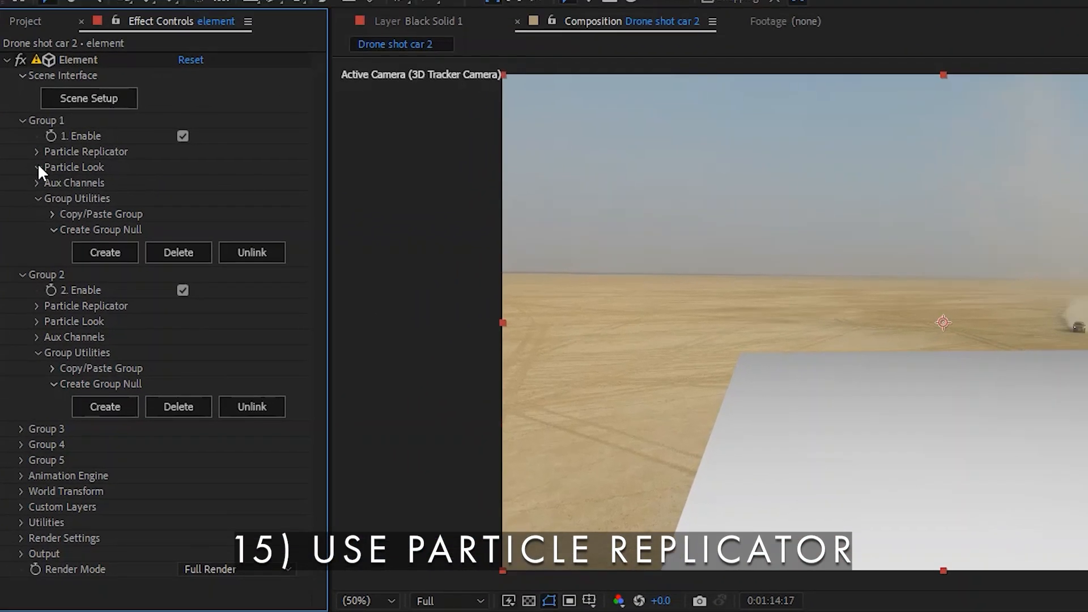
pyautogui.click(27, 137)
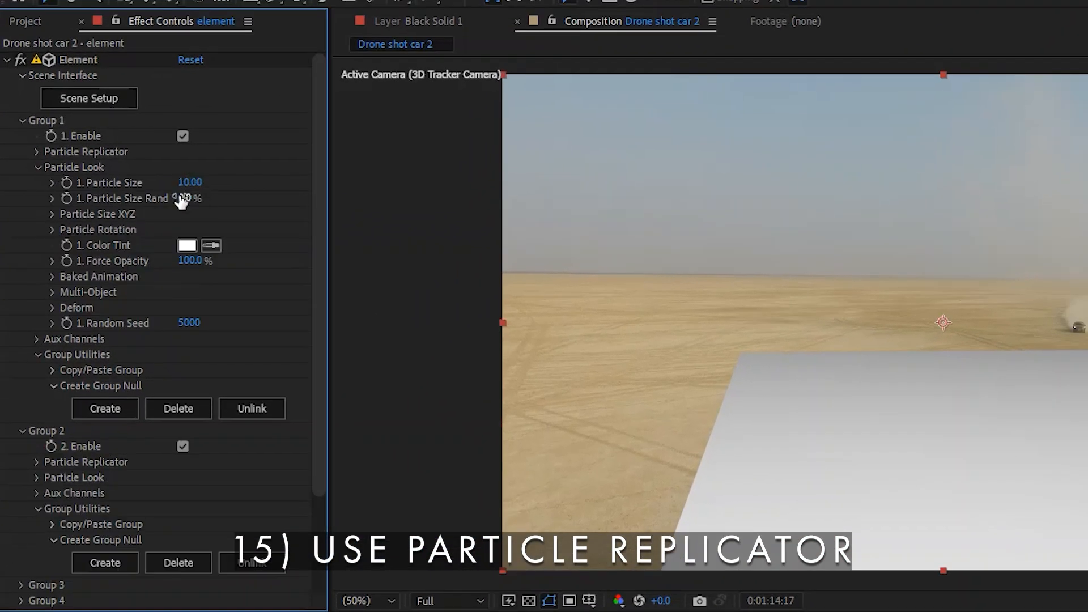
pyautogui.click(36, 152)
pyautogui.click(216, 178)
pyautogui.click(218, 221)
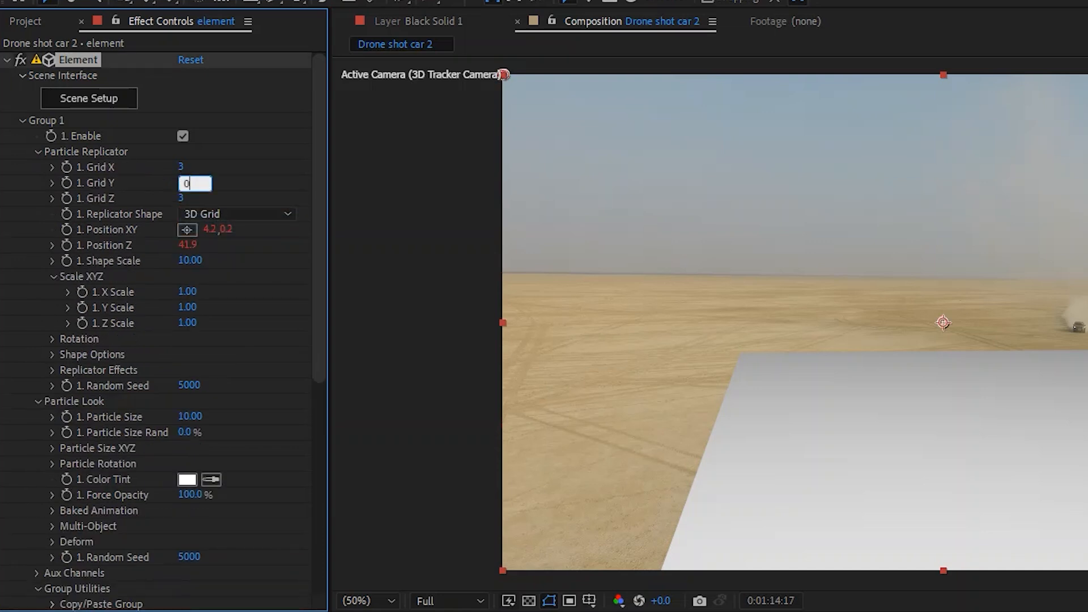
pyautogui.write('5')
pyautogui.press('Return')
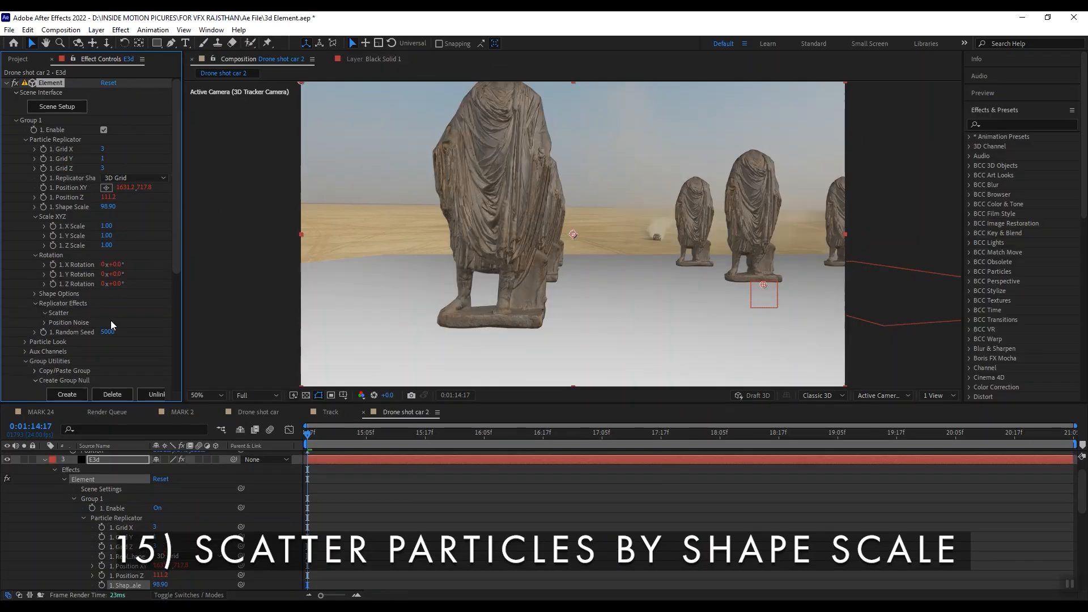
# - Experiment with Group 1's Scatter amount, then adjust the Y Randomize Angle in its Particle Rotation settings
pyautogui.moveTo(105, 323); pyautogui.dragTo(181, 320)
pyautogui.hotkey('ctrl', 'z')
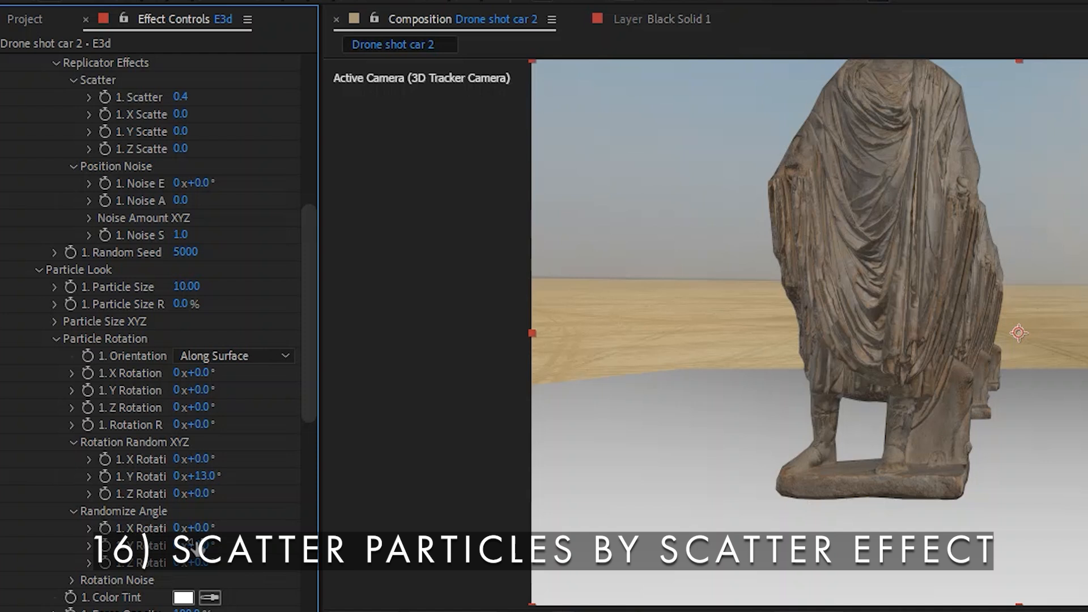
pyautogui.moveTo(211, 545); pyautogui.dragTo(227, 543)
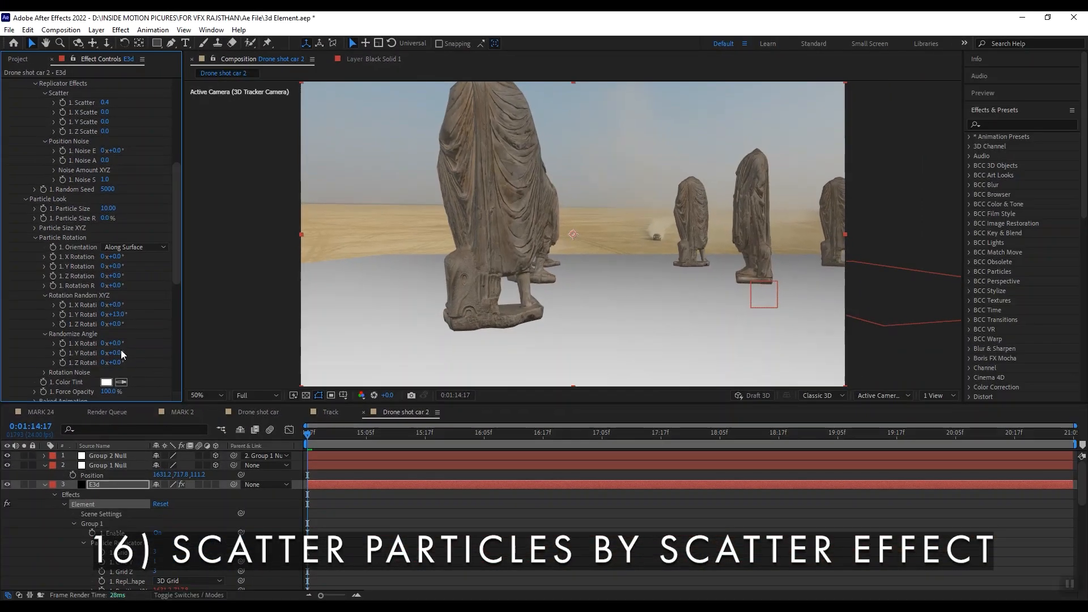
pyautogui.click(204, 545)
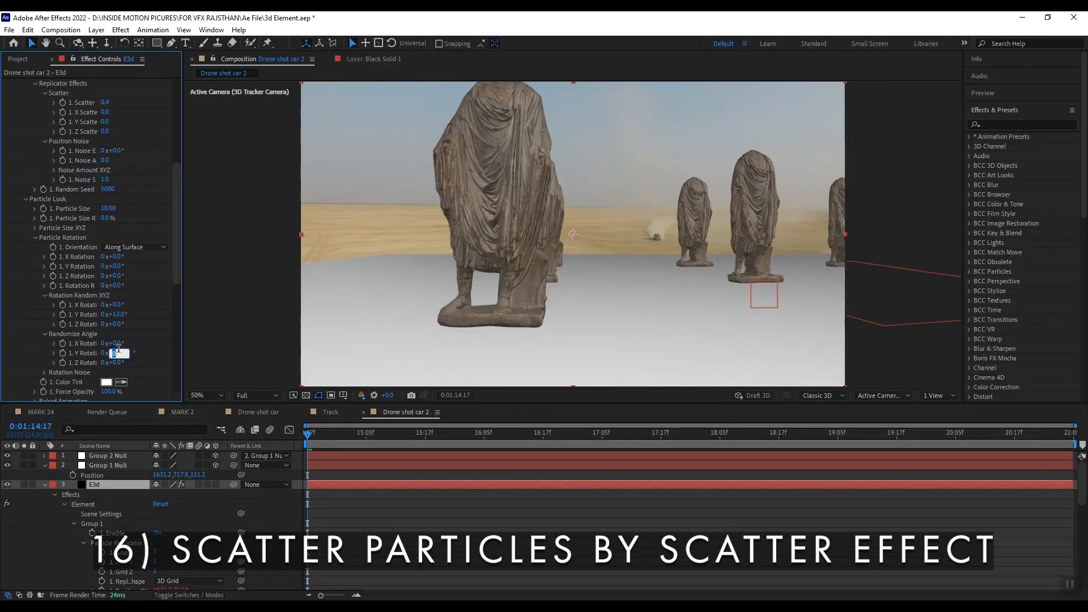
pyautogui.press('Return')
pyautogui.press('1')
# - Assign the Drone shot car.mov layer as Layer 1 in the element layer's Custom Texture Maps
pyautogui.click(106, 484)
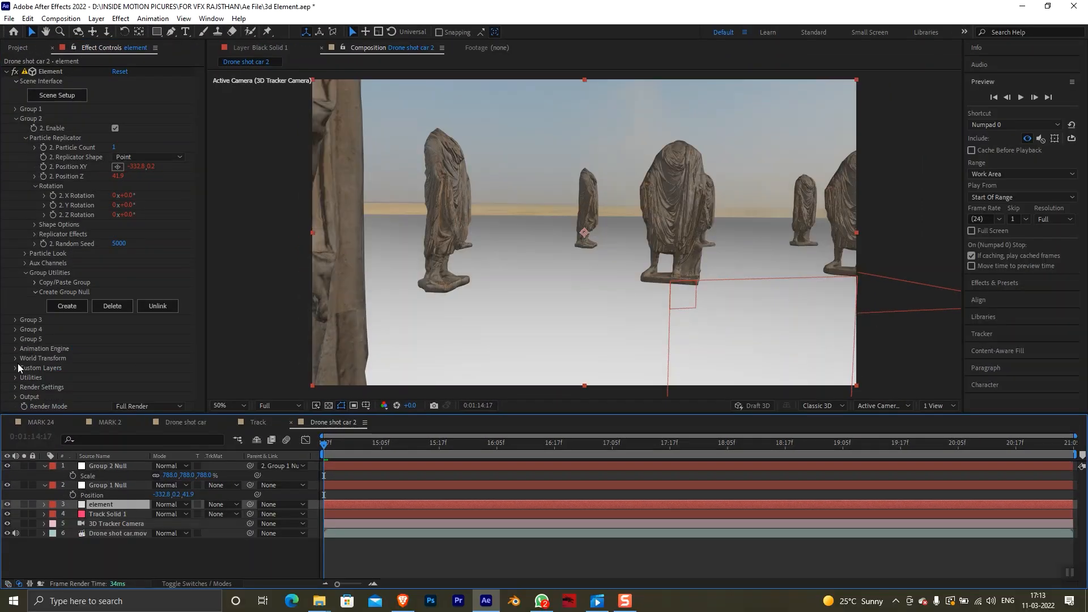
pyautogui.click(16, 365)
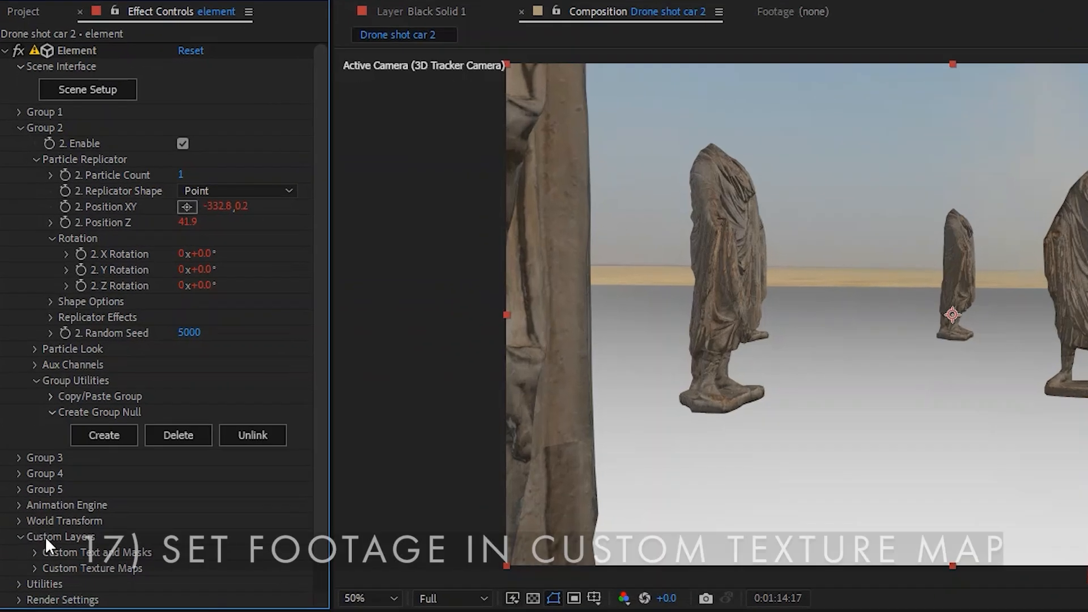
pyautogui.click(36, 567)
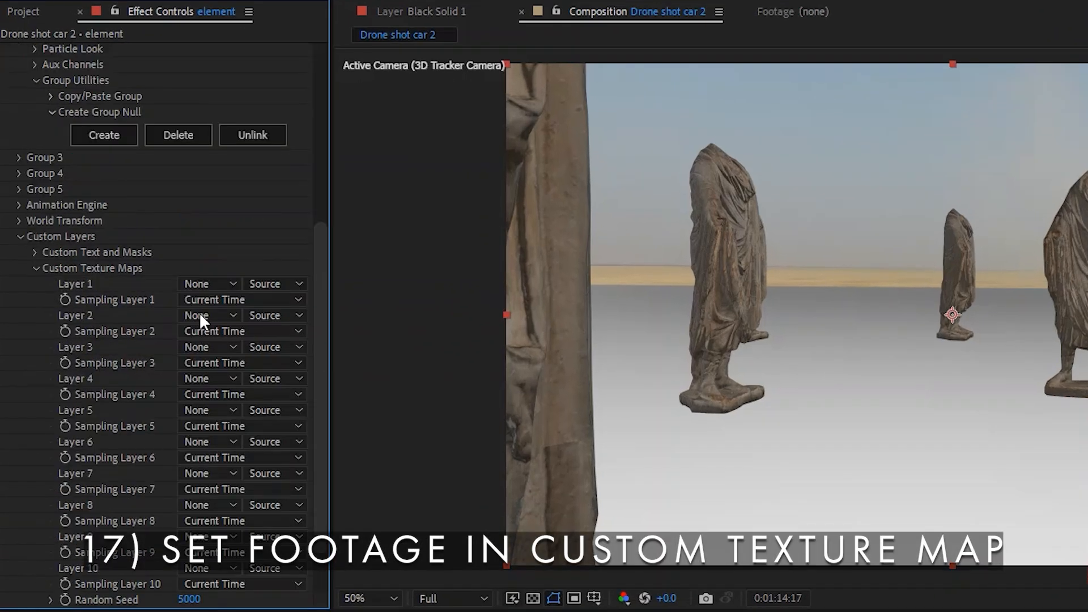
pyautogui.click(205, 283)
pyautogui.click(247, 412)
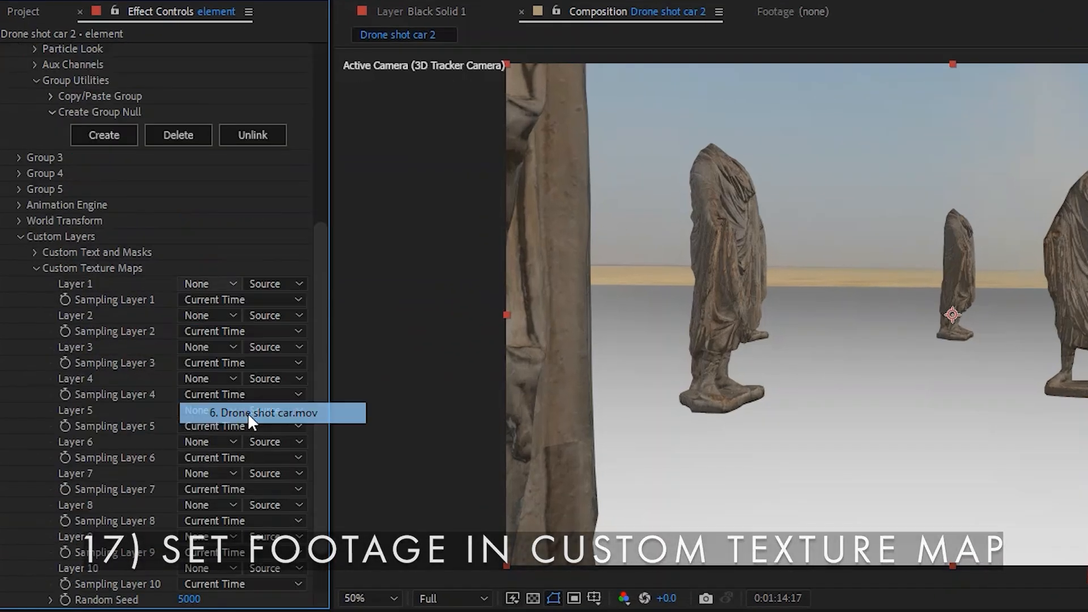
pyautogui.scroll(6, 91, 443)
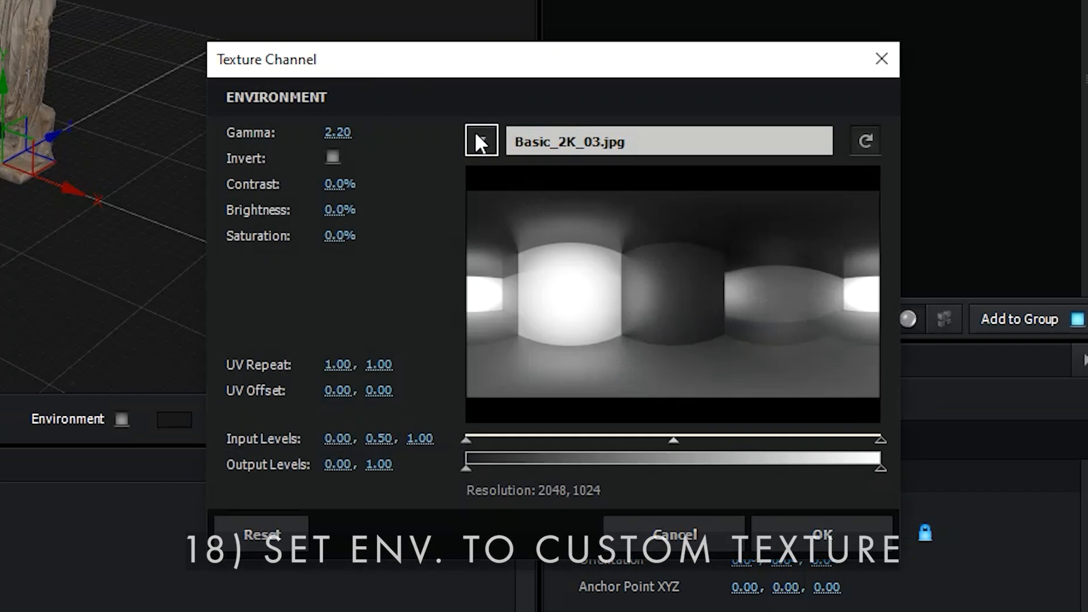
# - Replace the Basic_2K_03.jpg environment map with the custom footage texture, preview the environment, and apply the scene setup
pyautogui.click(481, 142)
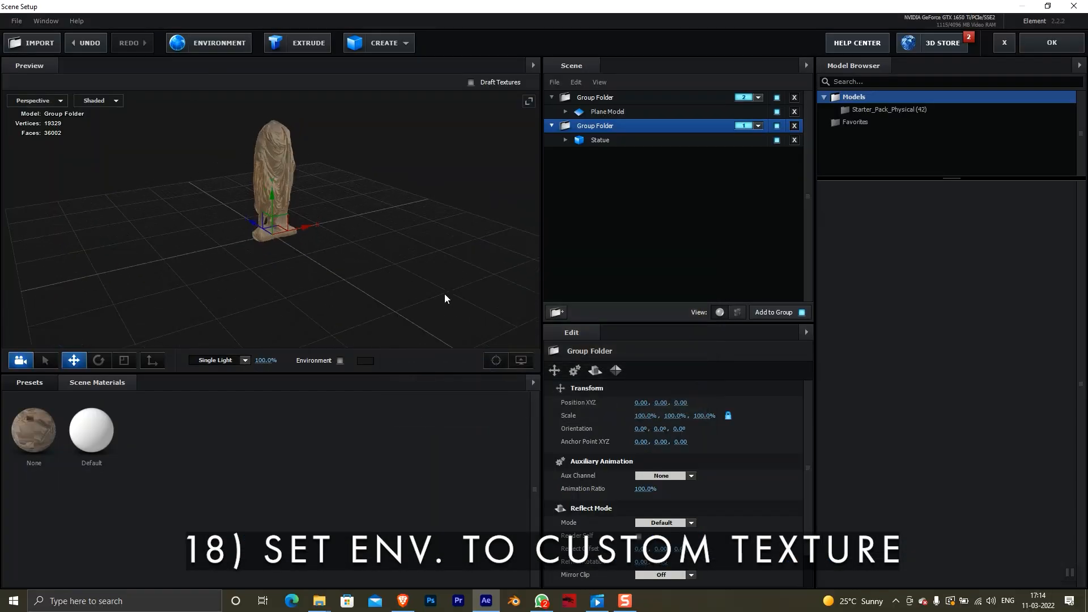
pyautogui.click(340, 360)
pyautogui.moveTo(416, 282); pyautogui.dragTo(431, 249)
pyautogui.click(340, 361)
pyautogui.click(1044, 45)
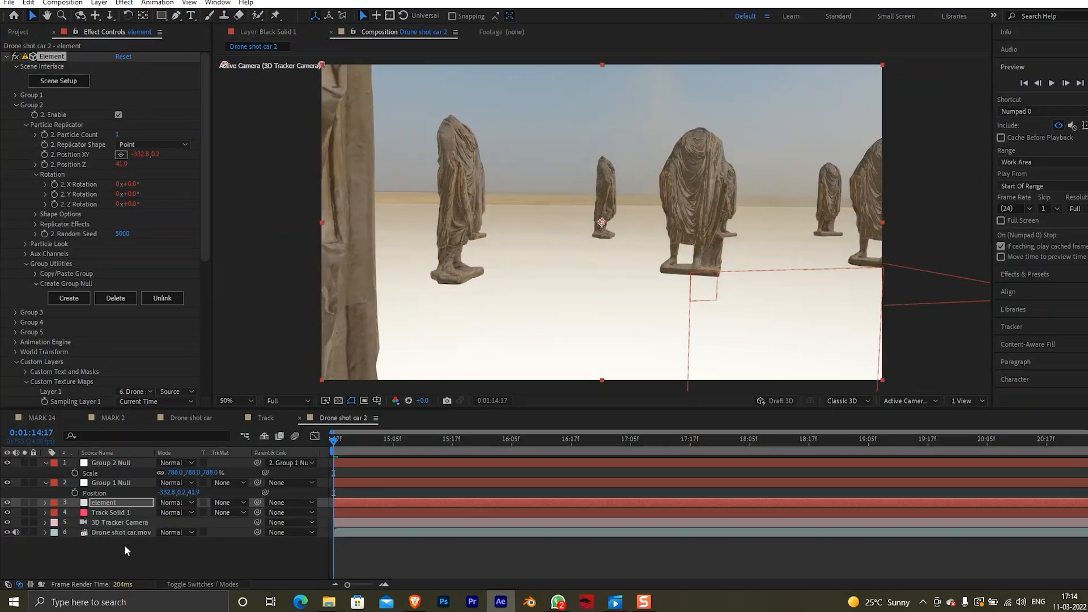
# - Create a white Parallel light with 100% intensity and shadow casting, and raise its Y position to -1910
pyautogui.rightClick(122, 547)
pyautogui.moveTo(162, 416)
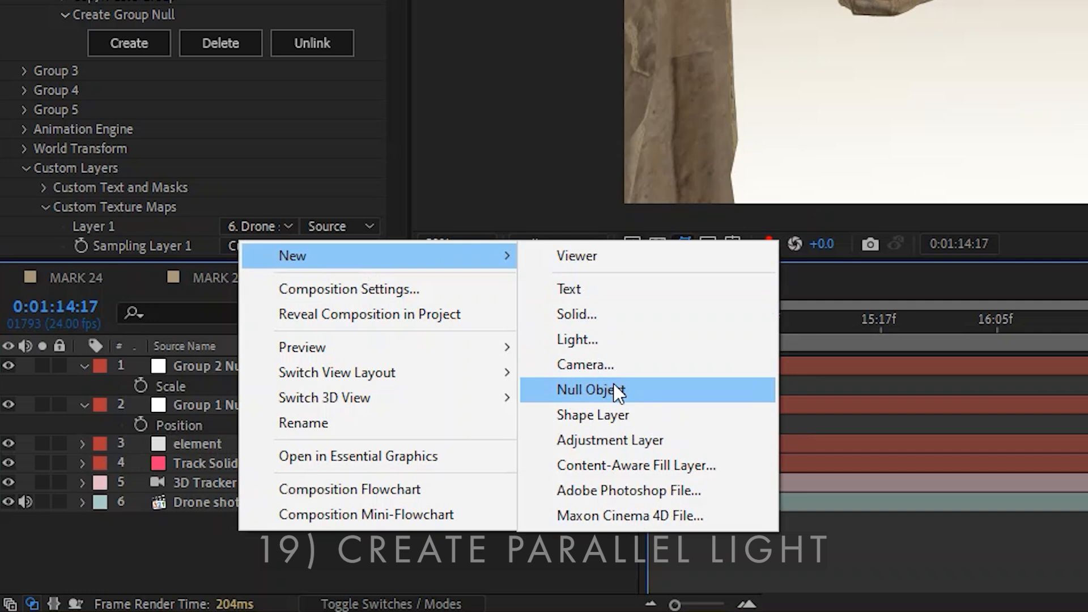
pyautogui.click(597, 340)
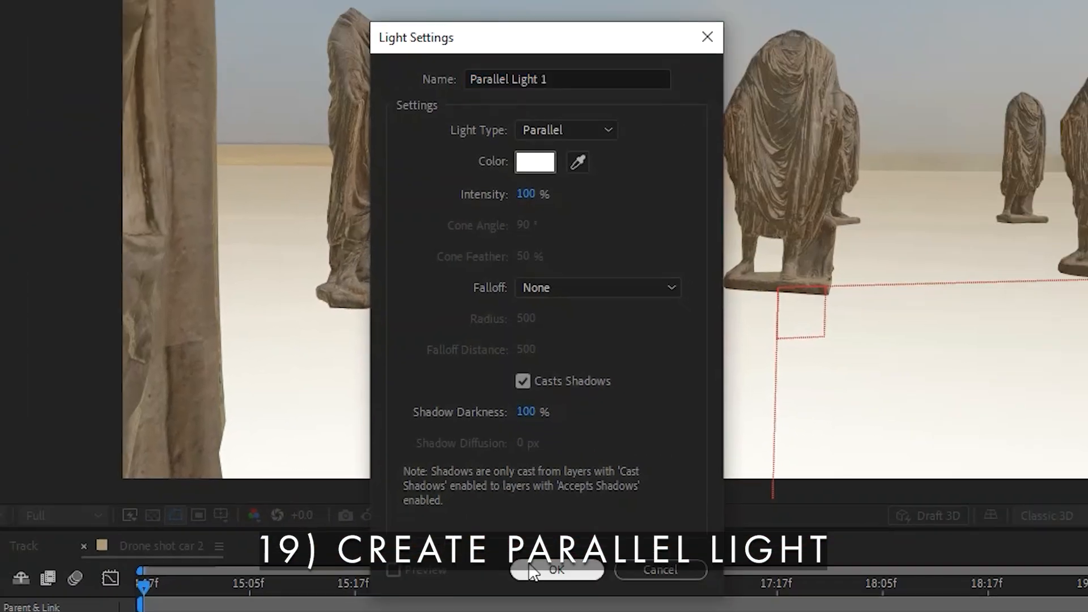
pyautogui.click(555, 570)
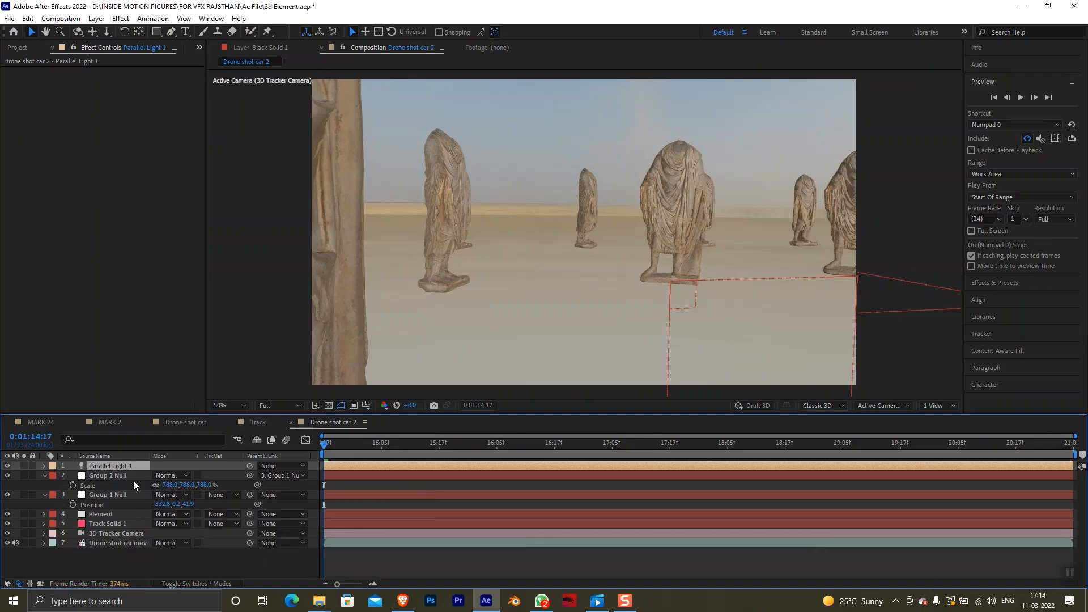
pyautogui.press('p')
pyautogui.moveTo(170, 476); pyautogui.dragTo(38, 486)
# - Set the Element render settings' Shadow Mode to Ray-Traced and enable shadows
pyautogui.scroll(-3, 428, 268)
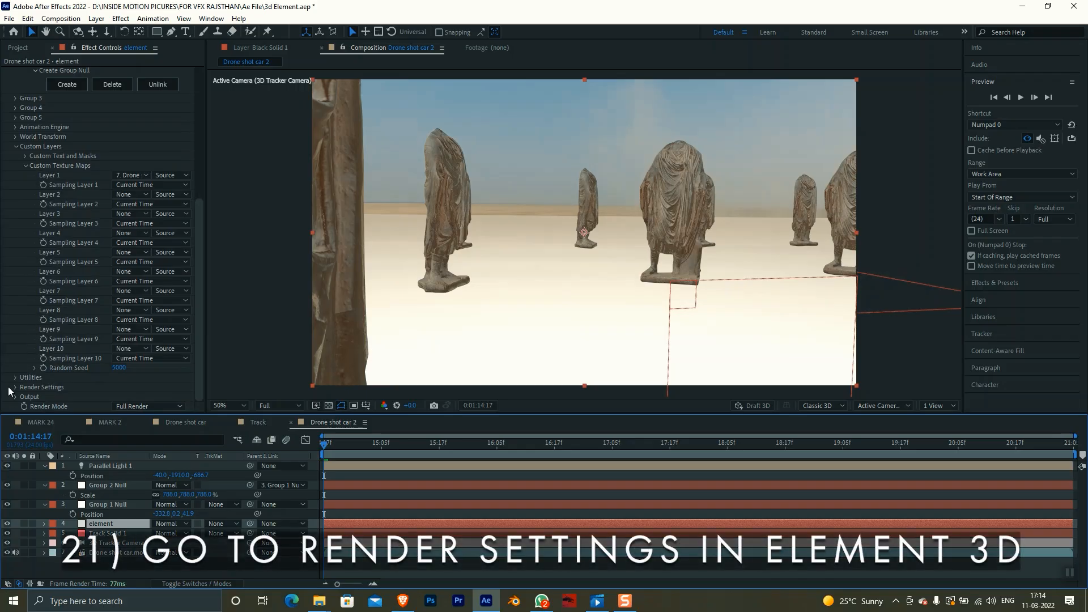
pyautogui.click(11, 387)
pyautogui.click(25, 414)
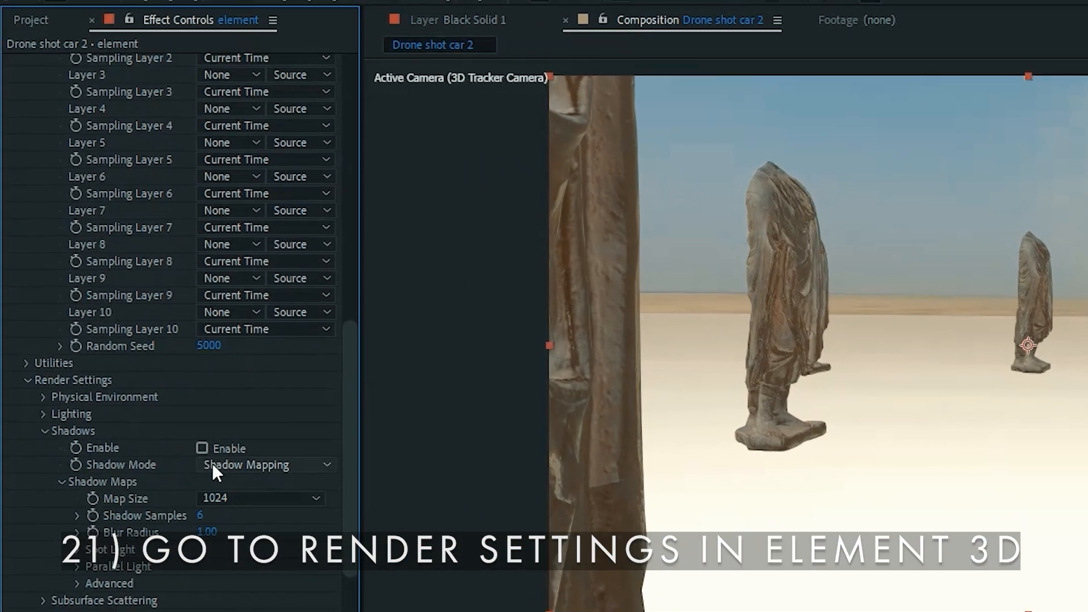
pyautogui.click(212, 463)
pyautogui.click(227, 509)
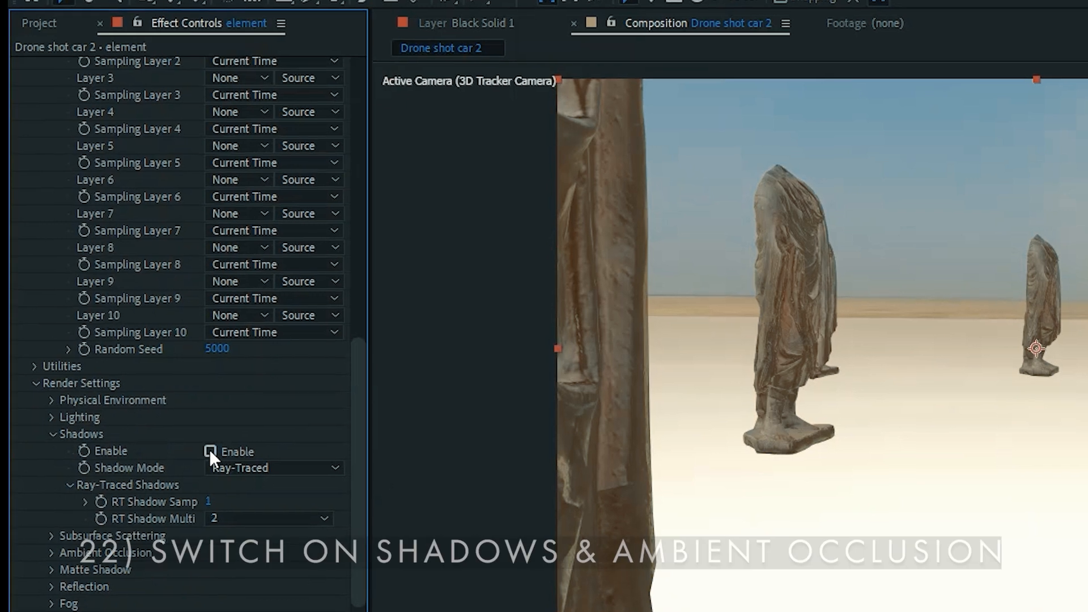
pyautogui.click(209, 452)
# - Set the AO Mode to Ray-Traced in the Ambient Occlusion render settings
pyautogui.click(51, 552)
pyautogui.scroll(-5, 147, 505)
pyautogui.click(252, 435)
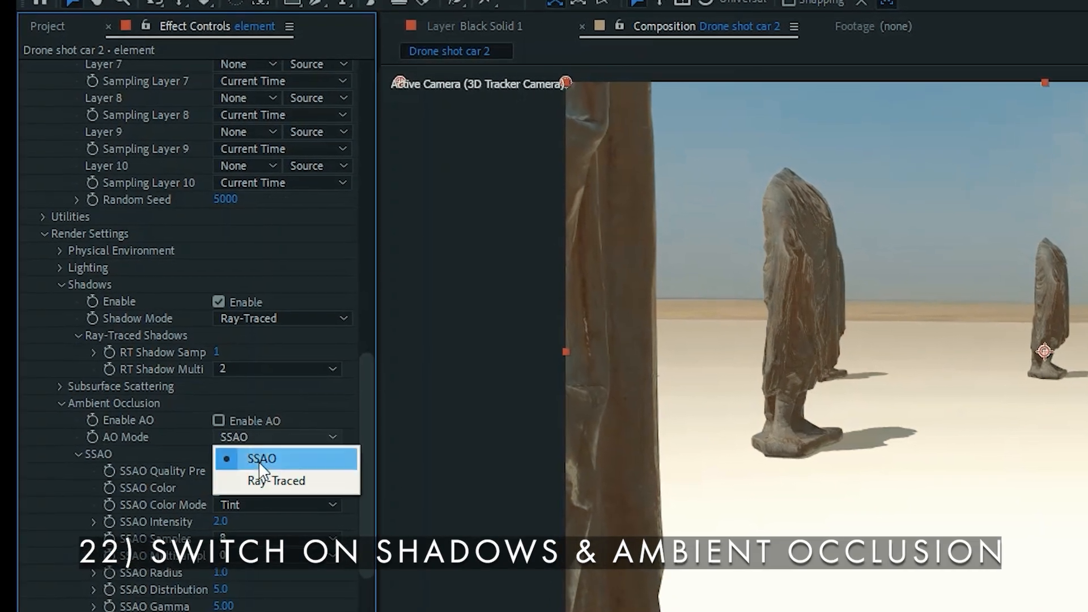
pyautogui.click(259, 481)
# - Adjust the RTAO Max Distance to 2417 and set the RTAO Samples to 6
pyautogui.scroll(-5, 128, 525)
pyautogui.moveTo(235, 490); pyautogui.dragTo(332, 499)
pyautogui.moveTo(242, 481); pyautogui.dragTo(286, 479)
pyautogui.click(214, 432)
pyautogui.write('6')
pyautogui.press('Return')
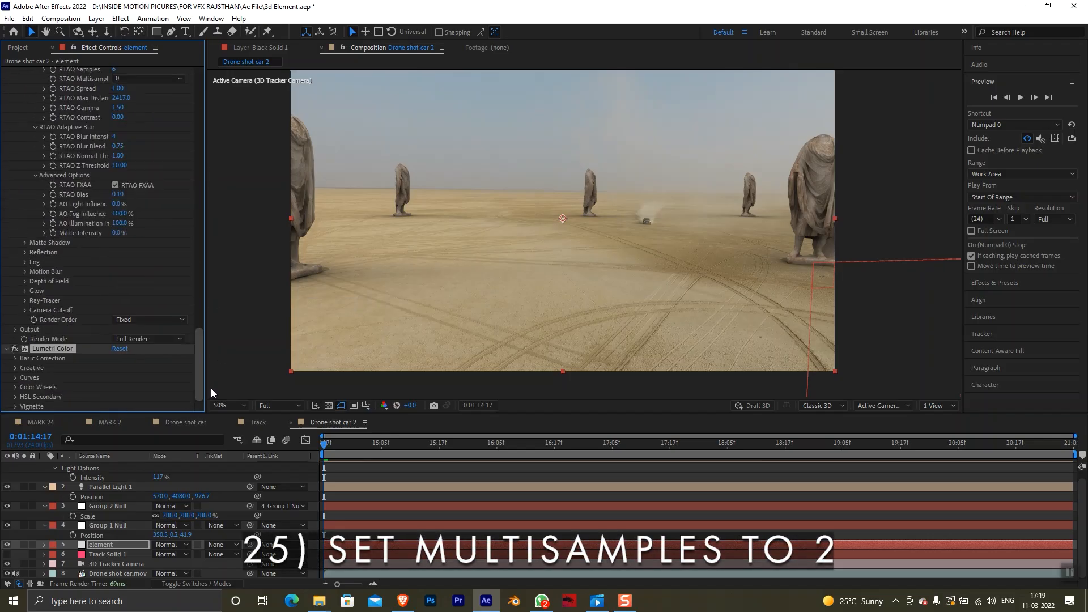
# - Match the statues to the footage with Lumetri Basic Correction, setting Contrast to 4, Highlights to 30 and Saturation to 114
pyautogui.click(15, 359)
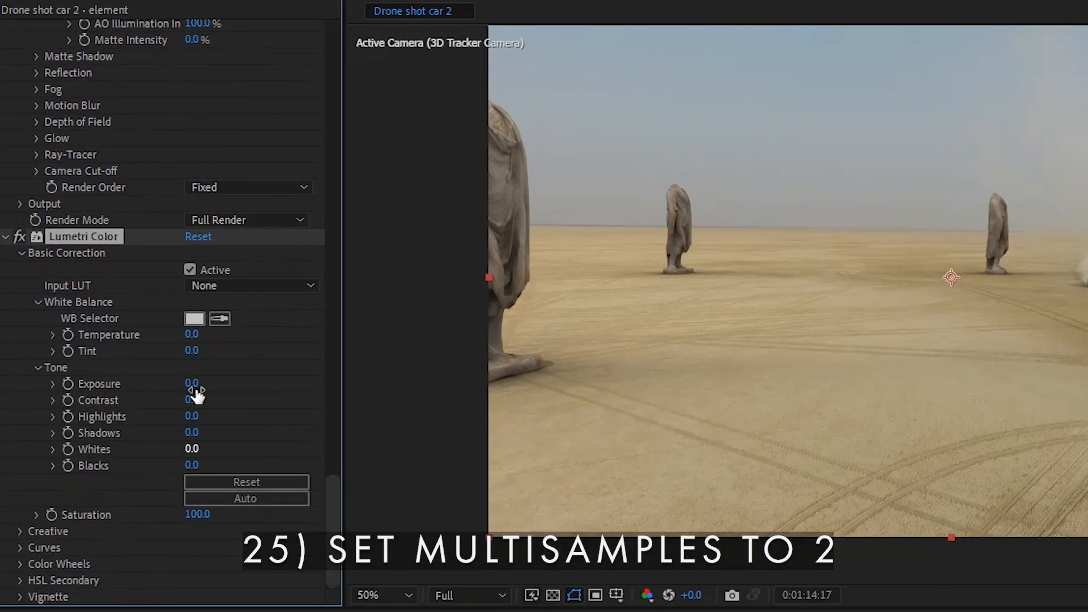
pyautogui.moveTo(179, 382); pyautogui.dragTo(176, 382)
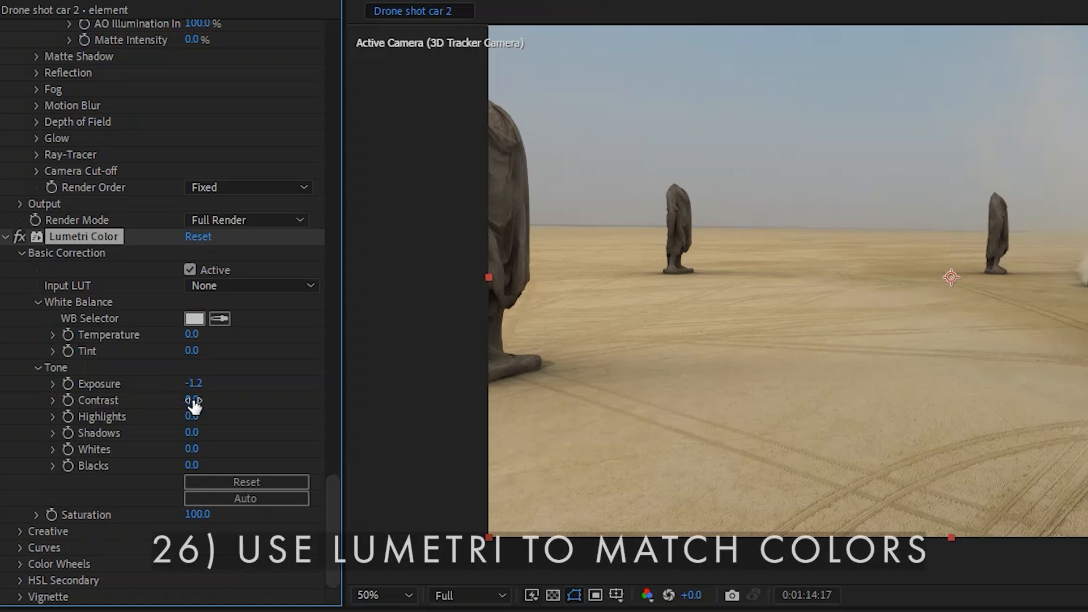
pyautogui.moveTo(250, 398); pyautogui.dragTo(222, 392)
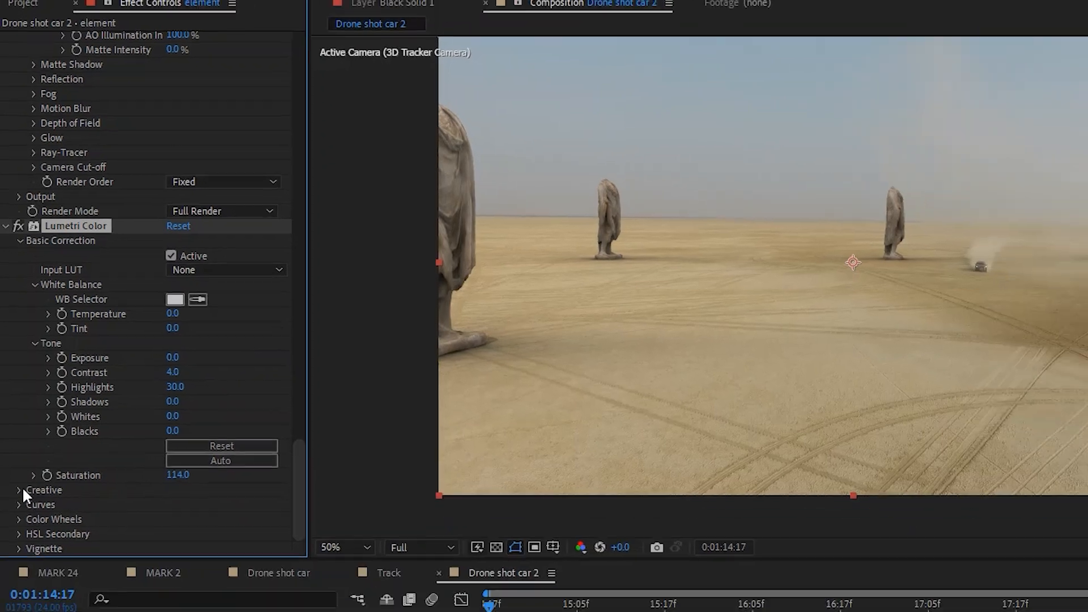
pyautogui.click(21, 532)
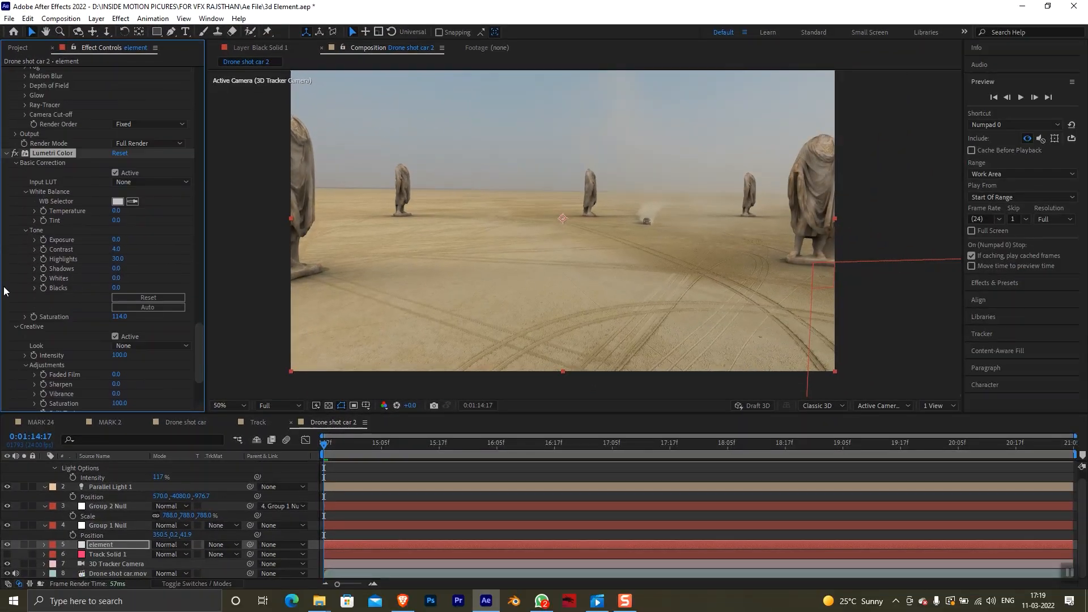
# - Enable fog in the Element render settings and lower the Fog Opacity to 18%
pyautogui.scroll(5, 4, 290)
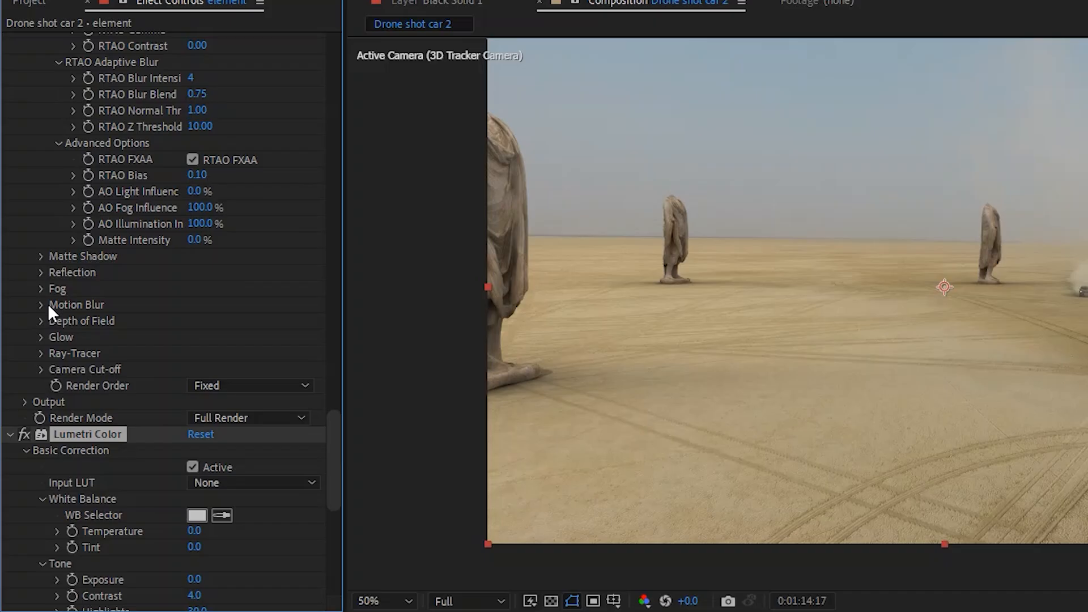
pyautogui.scroll(1, 25, 241)
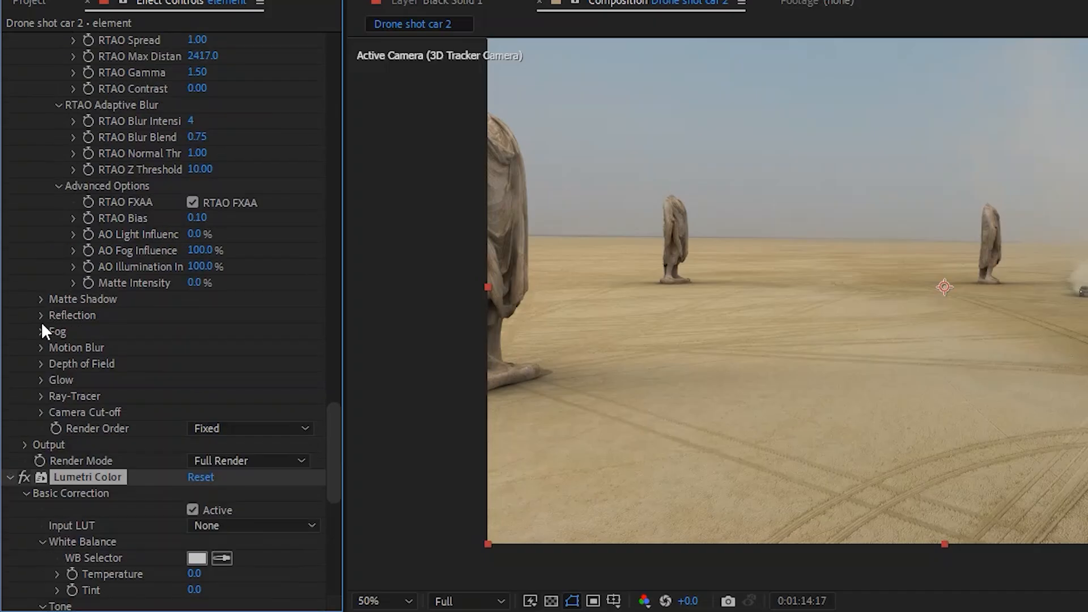
pyautogui.click(791, 200)
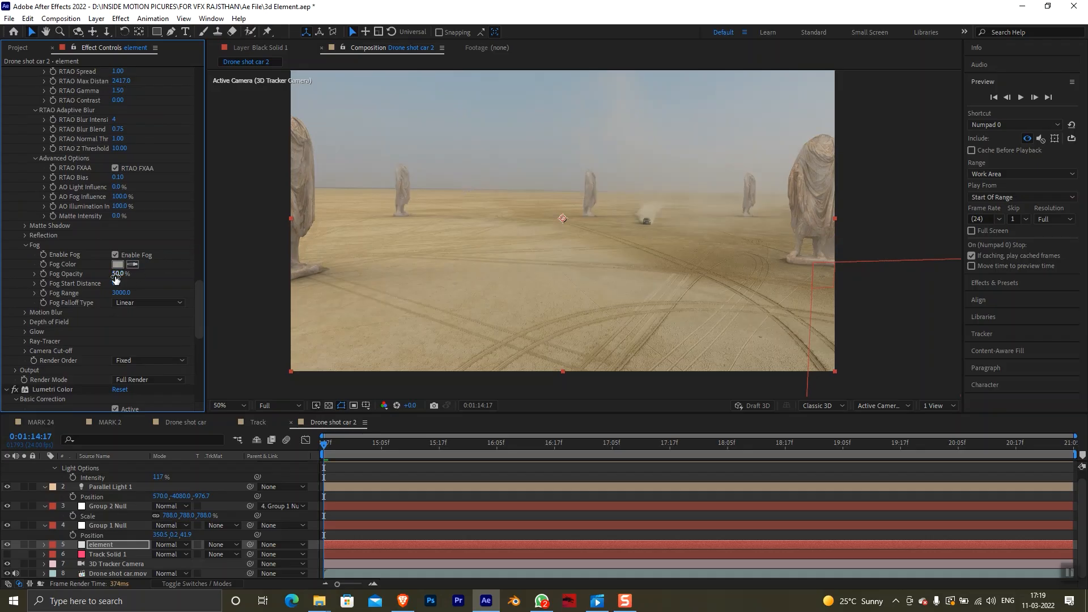
pyautogui.moveTo(115, 276); pyautogui.dragTo(94, 282)
pyautogui.click(433, 336)
# - Check the fogged statues in the full composition frame at 0:01:16:20 and 0:01:17:12
pyautogui.click(569, 442)
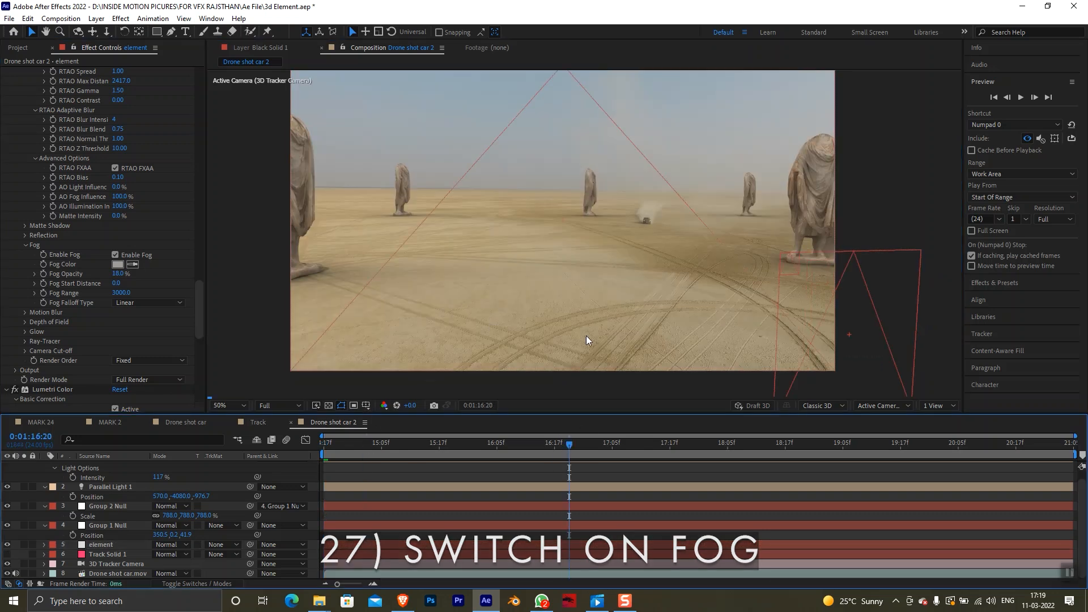
pyautogui.press(',')
pyautogui.press(',')
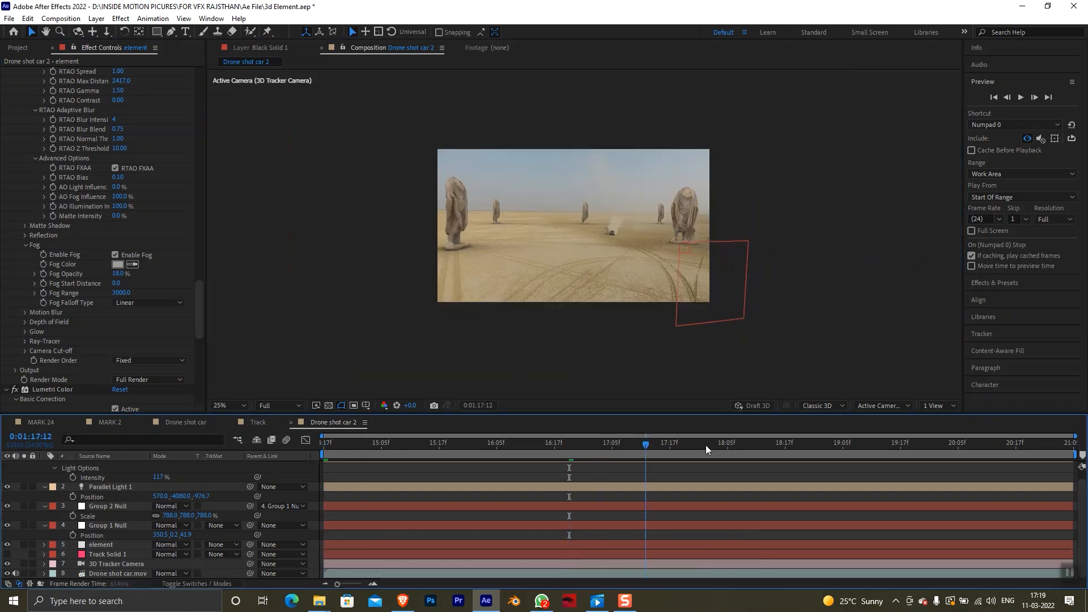
pyautogui.scroll(1, 561, 287)
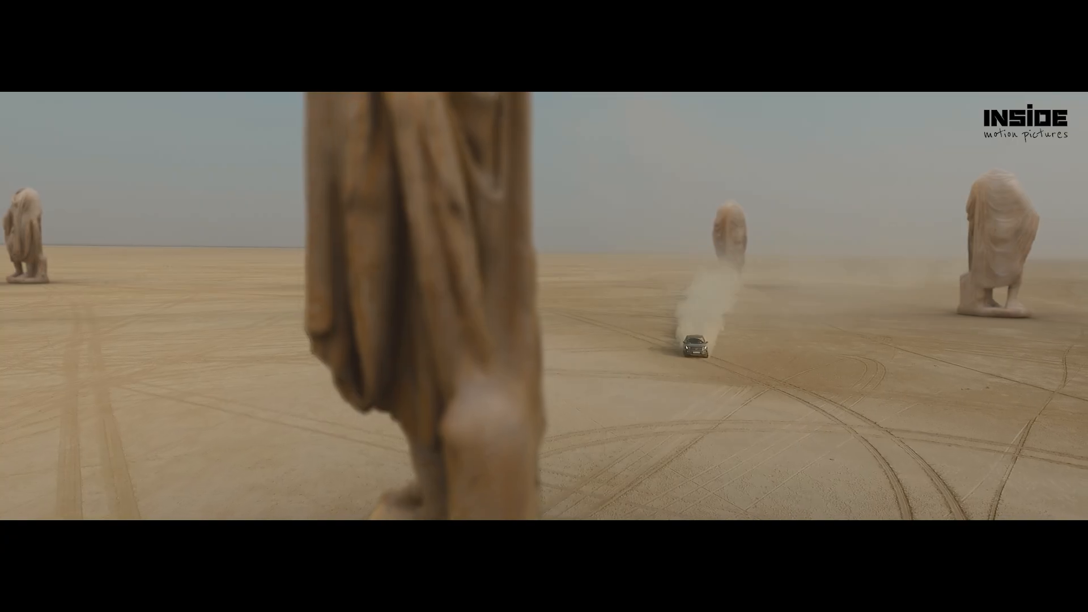